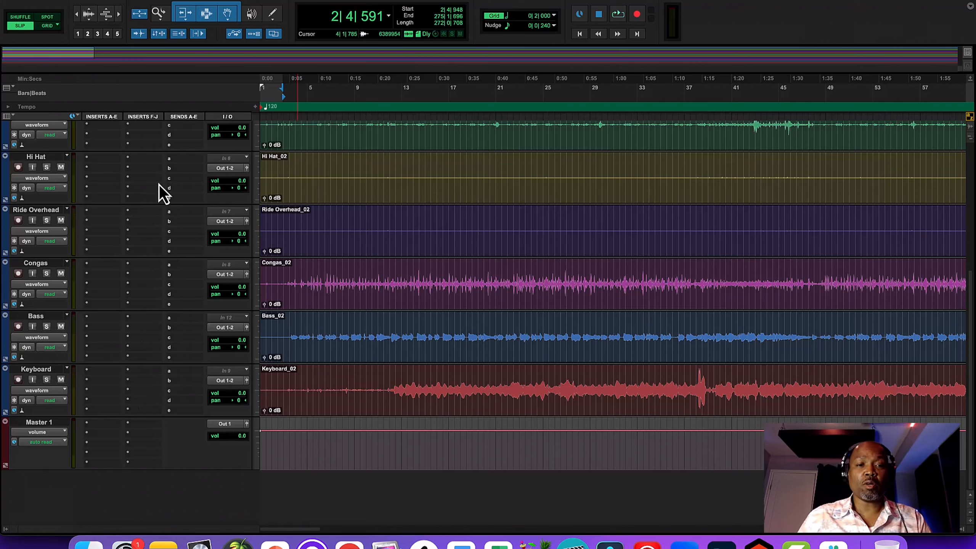
# - Play back the session and lower the volume of the Keyboard and Bass tracks to -5.9 dB each
pyautogui.scroll(5, 348, 204)
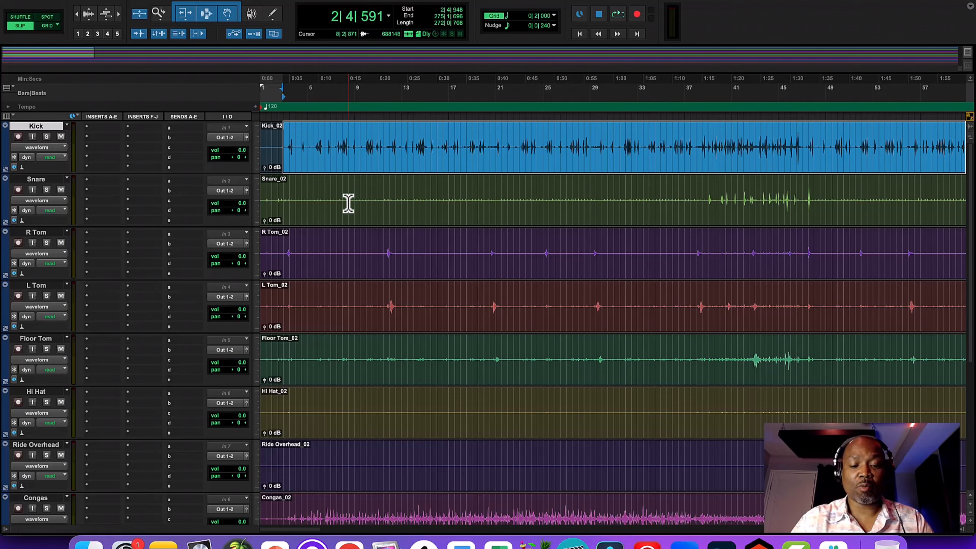
pyautogui.press('space')
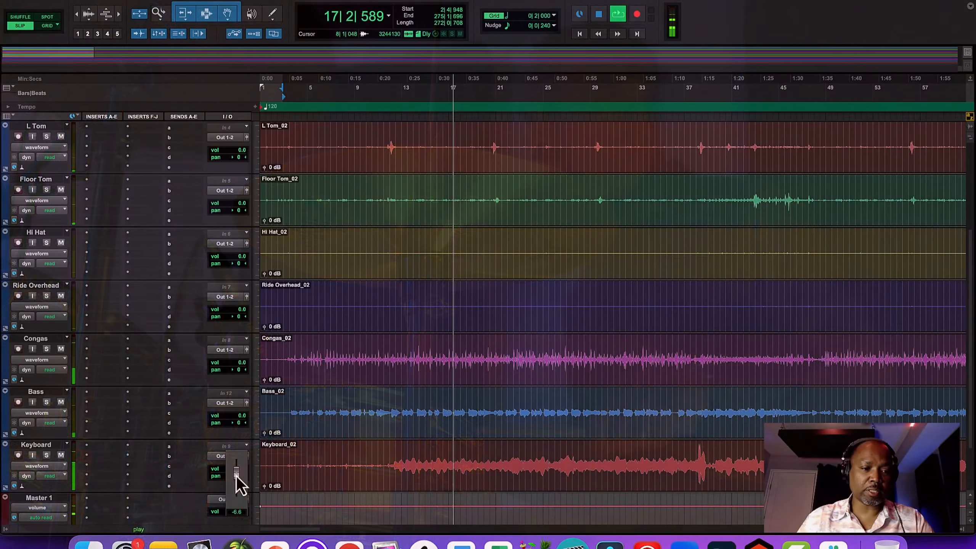
pyautogui.click(241, 421)
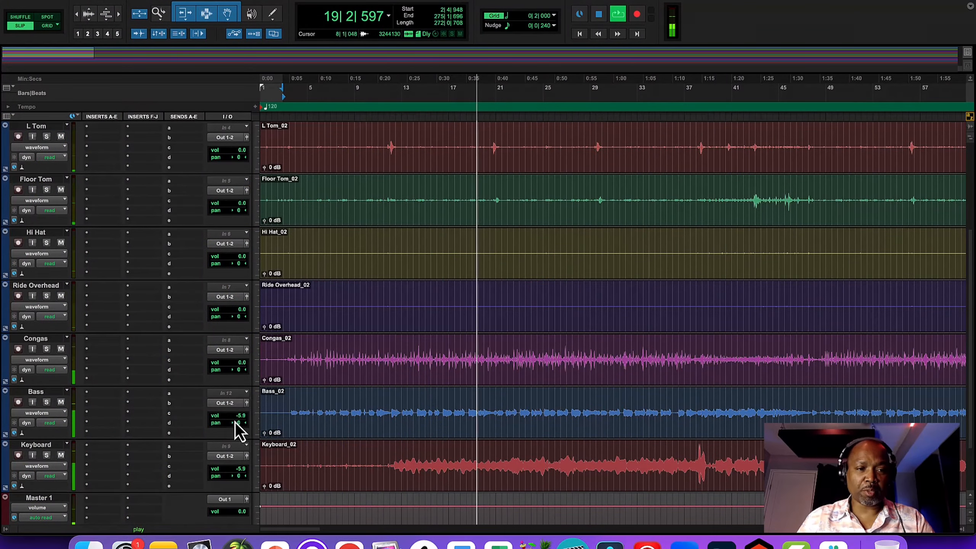
# - Stop playback and select all the drum tracks from Ride Overhead up to Kick
pyautogui.scroll(5, 235, 425)
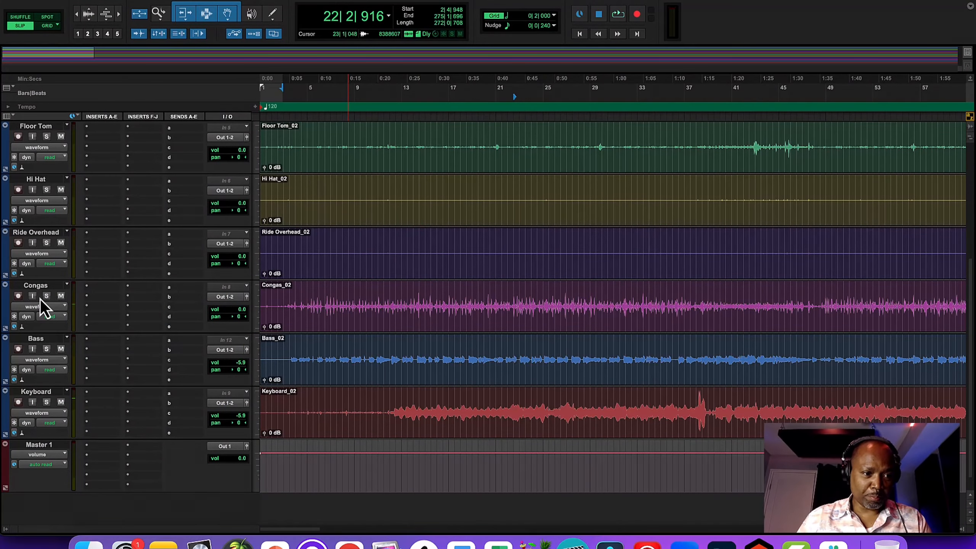
pyautogui.keyDown('shift'); pyautogui.click(48, 235); pyautogui.keyUp('shift')
pyautogui.scroll(5, 64, 225)
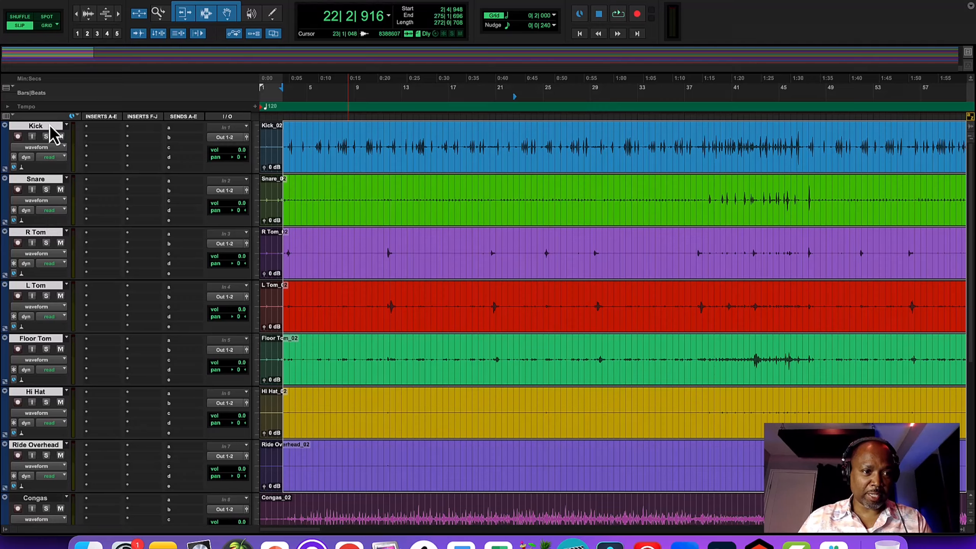
pyautogui.scroll(-5, 45, 213)
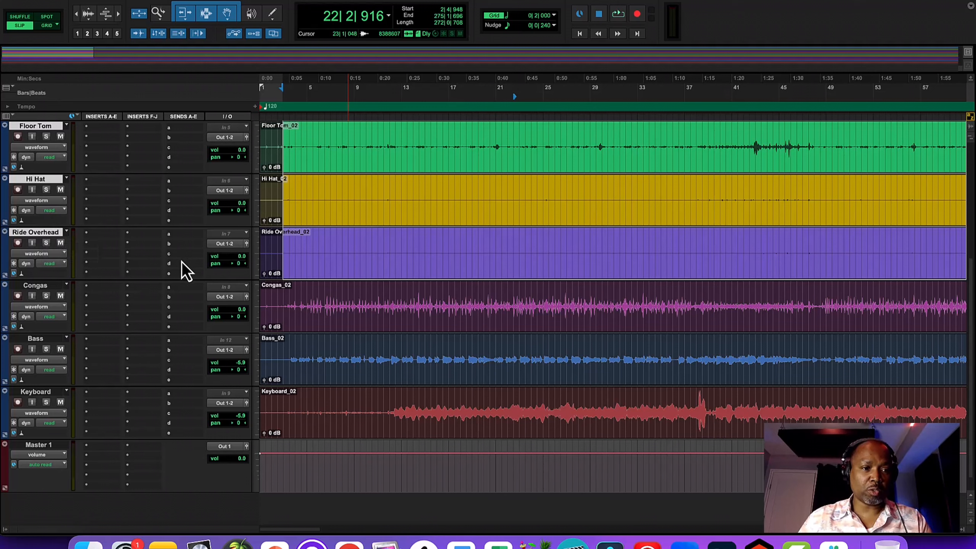
# - Create one new stereo Aux Input track below the Ride Overhead track
pyautogui.click(158, 0)
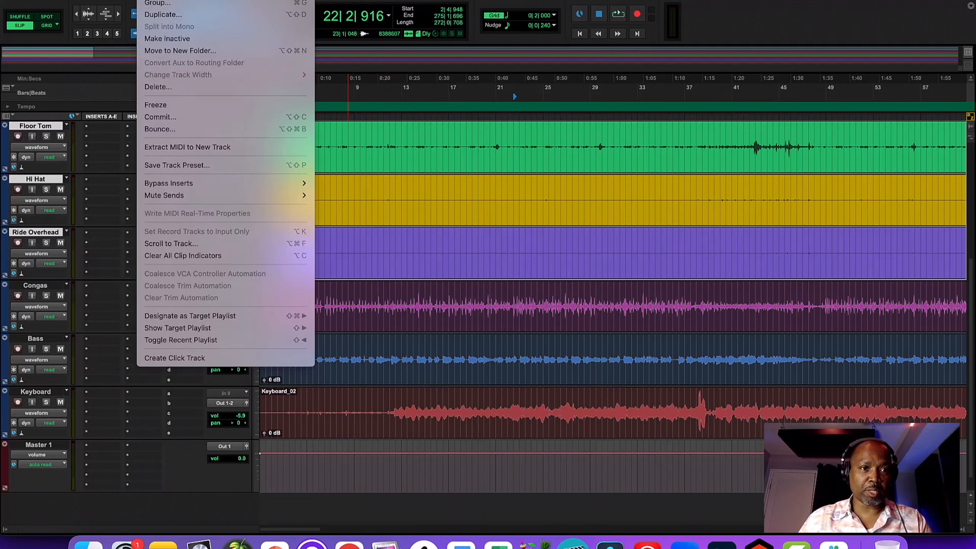
pyautogui.press('super+shift+n')
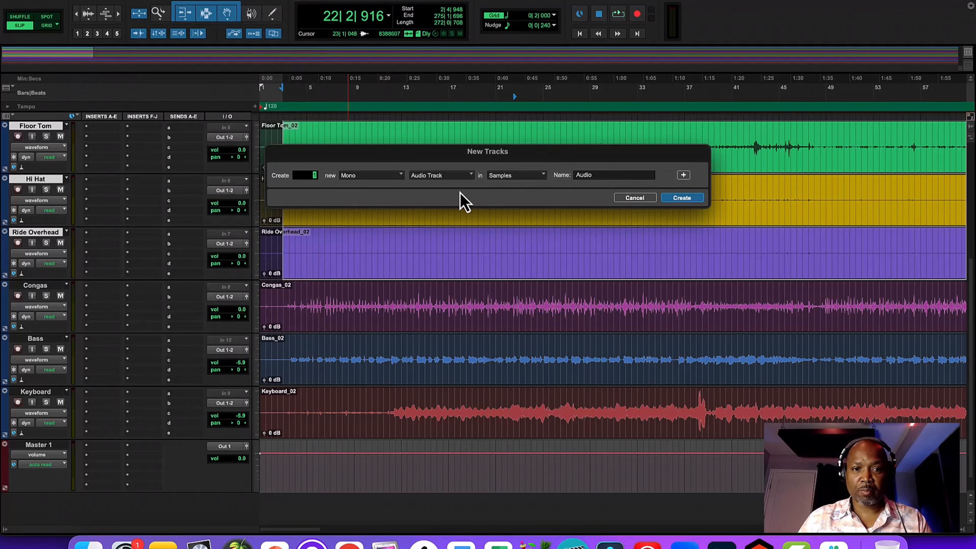
pyautogui.click(443, 178)
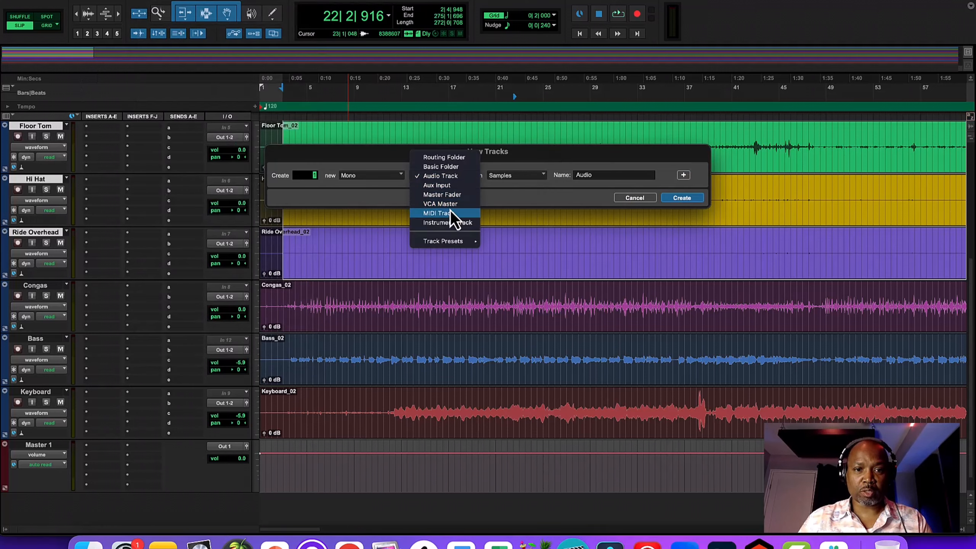
pyautogui.click(449, 187)
pyautogui.click(390, 178)
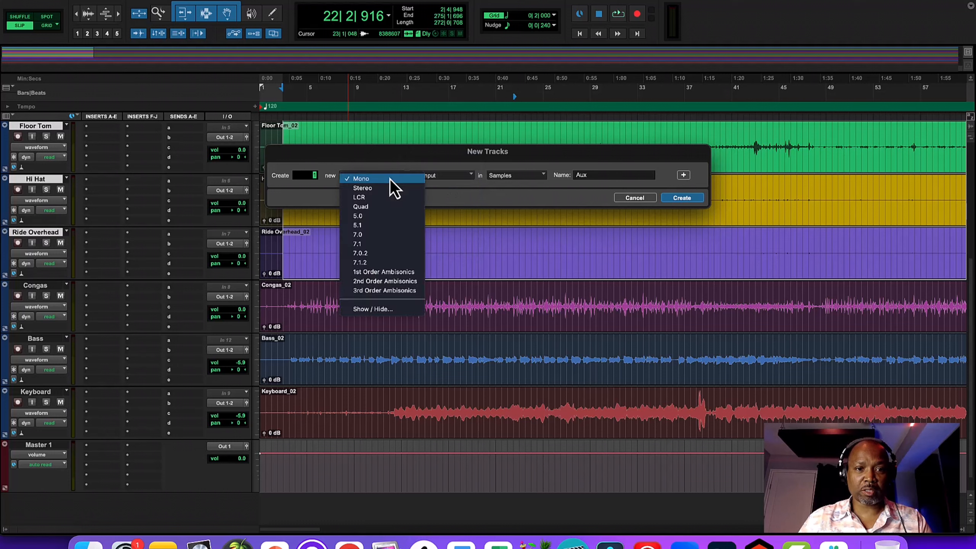
pyautogui.click(369, 191)
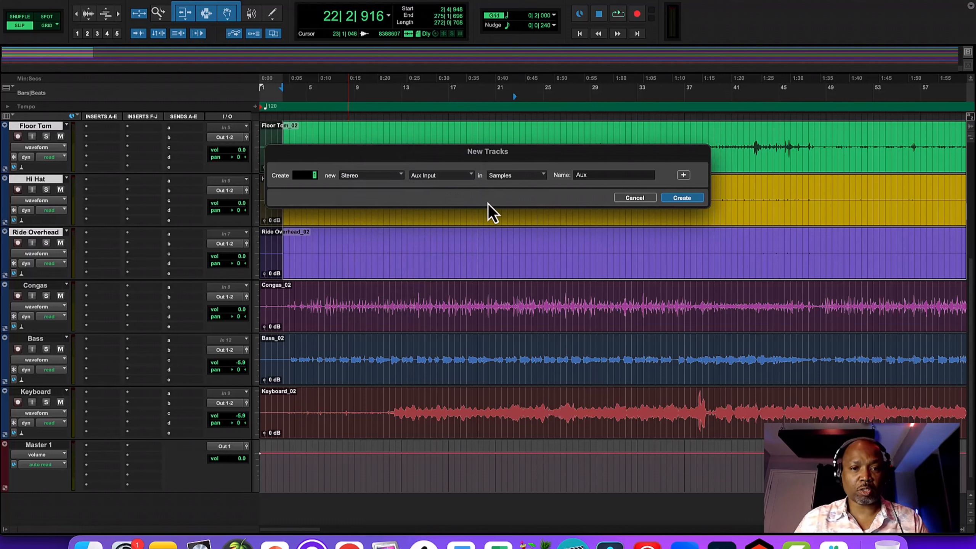
pyautogui.click(680, 199)
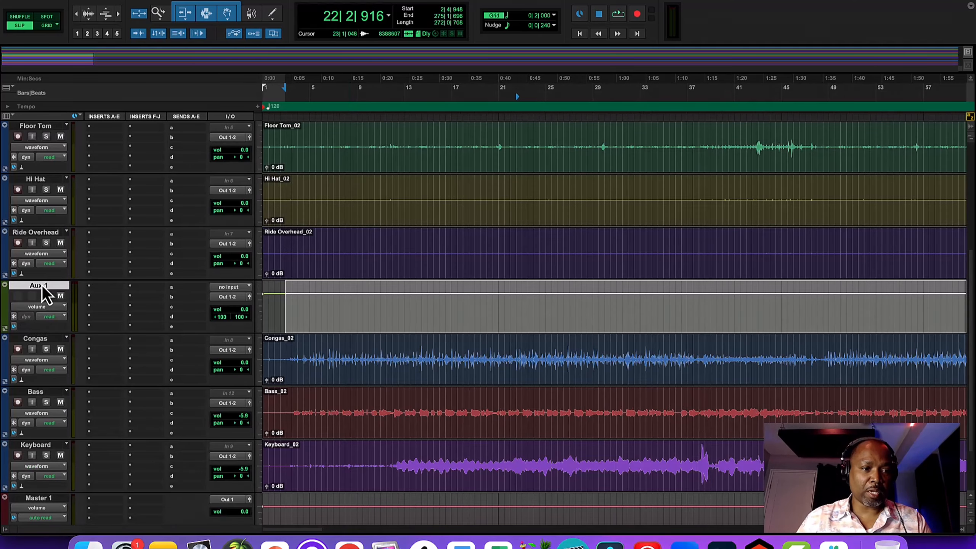
# - Rename the new aux track as Drum Bus and set its input to the stereo Bus 3-4
pyautogui.doubleClick(43, 289)
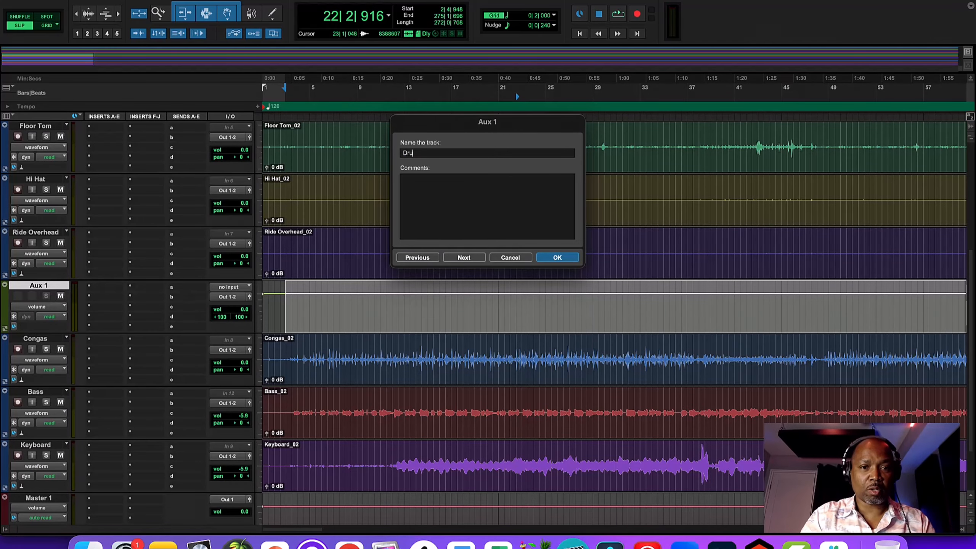
pyautogui.press('Return')
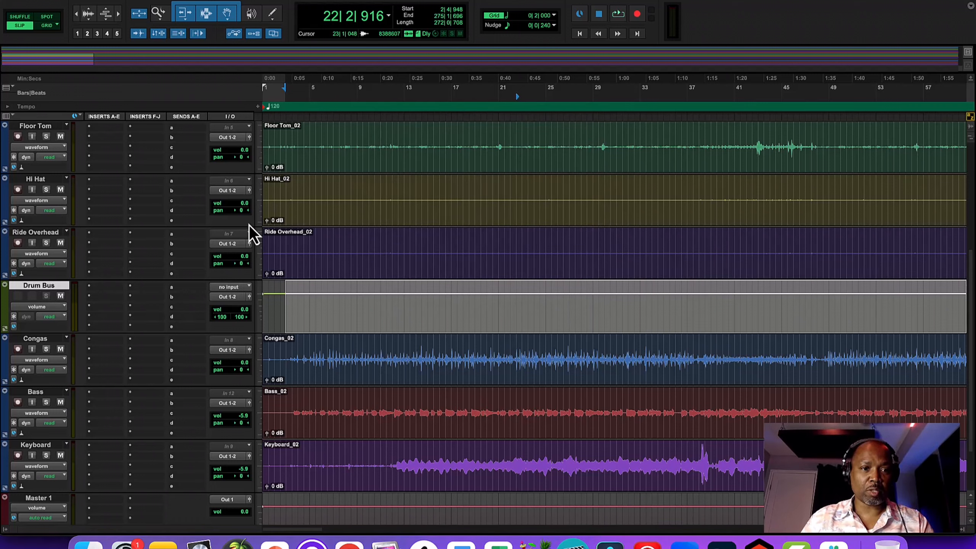
pyautogui.click(231, 289)
pyautogui.moveTo(233, 288)
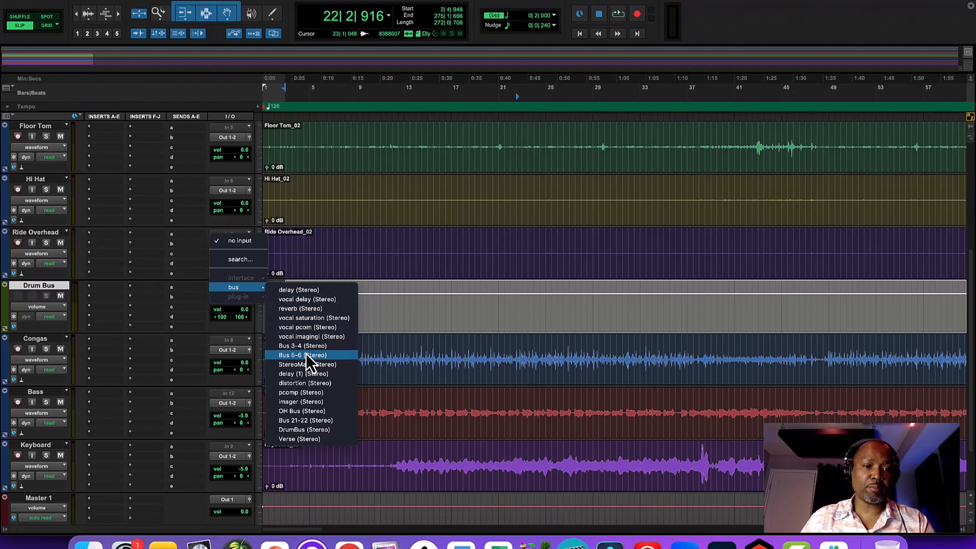
pyautogui.click(296, 348)
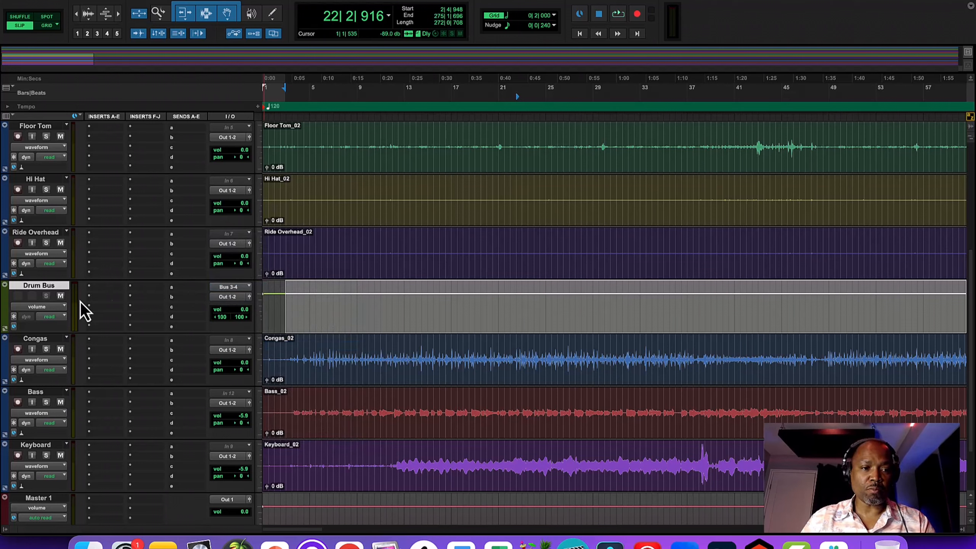
# - Rename the aux track's input bus as Drum Bus
pyautogui.rightClick(230, 292)
pyautogui.click(268, 310)
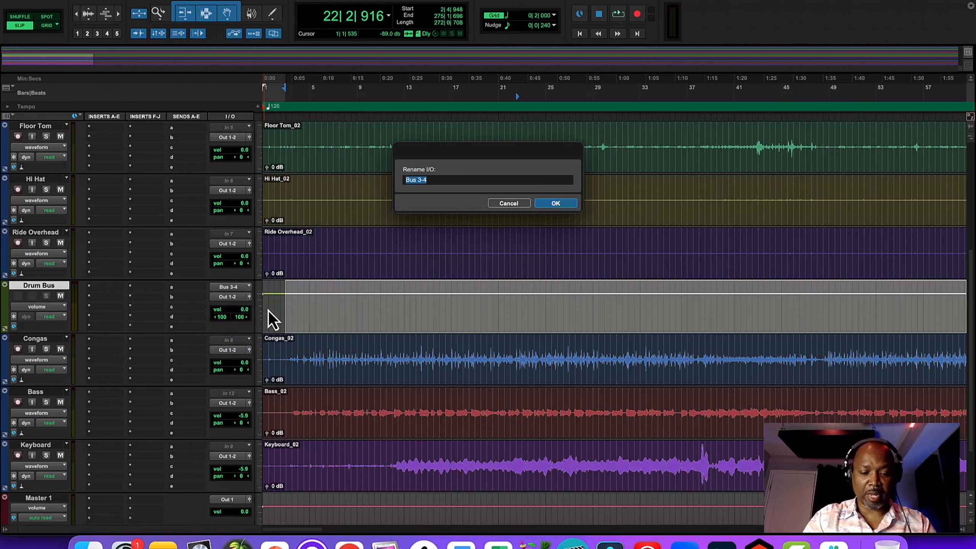
pyautogui.write('Drum Bus')
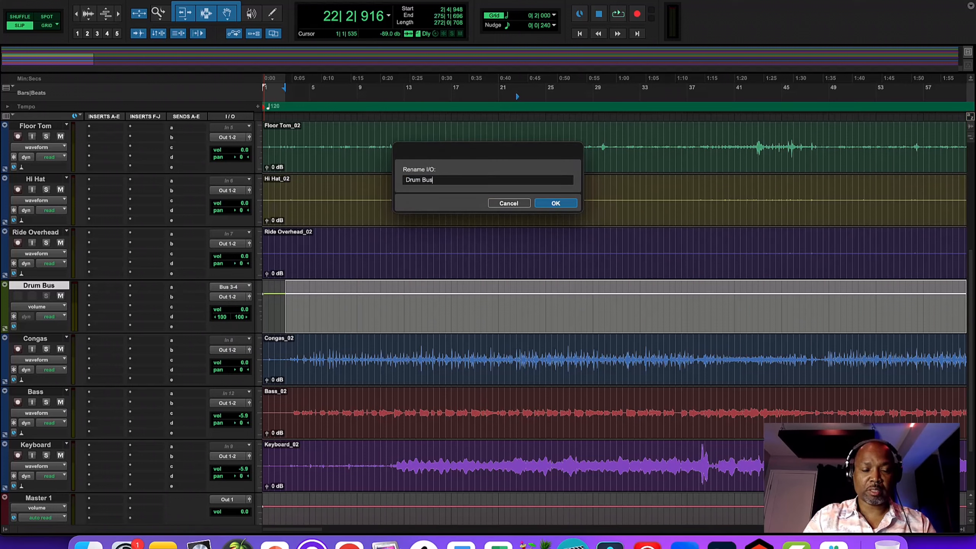
pyautogui.press('Return')
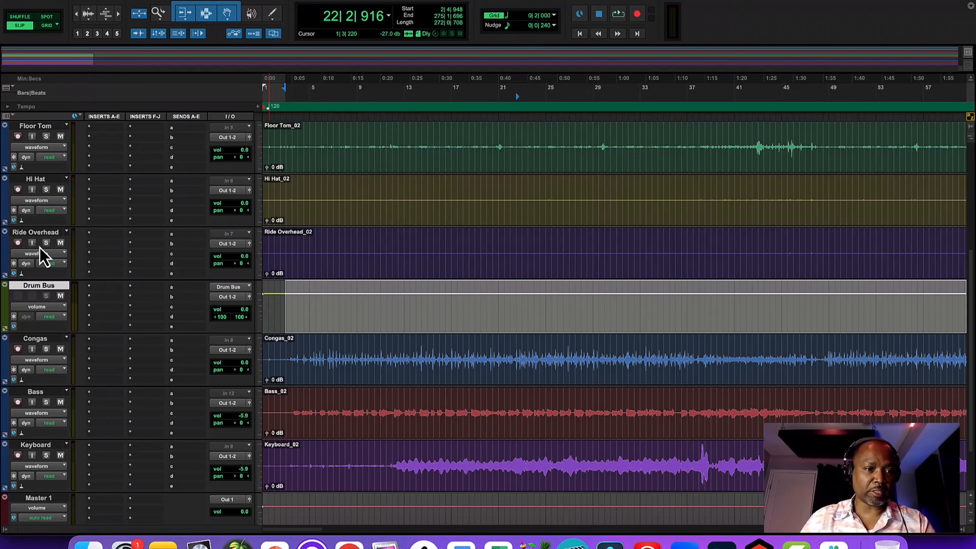
# - Select the seven drum tracks from Kick through Ride Overhead, leaving out the Drum Bus track
pyautogui.scroll(5, 44, 254)
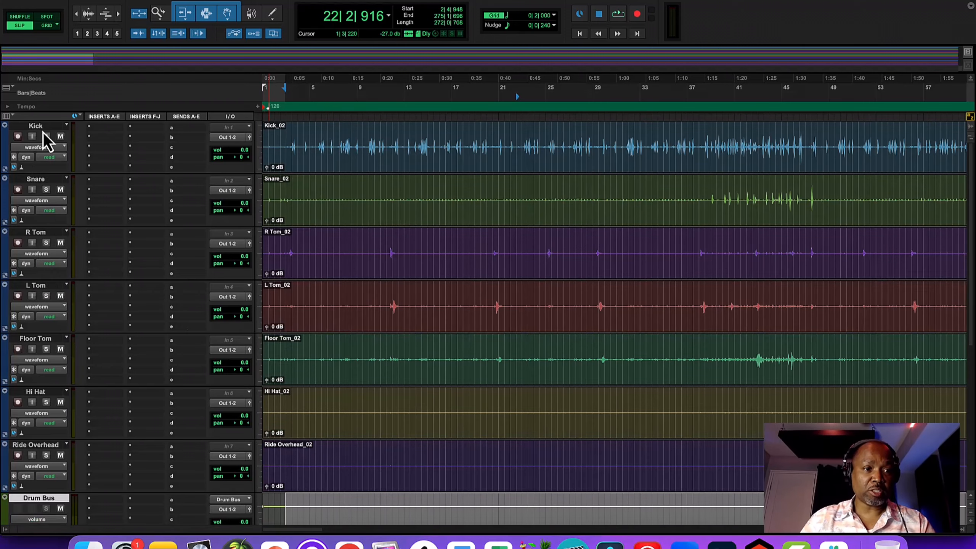
pyautogui.click(44, 128)
pyautogui.scroll(-5, 48, 319)
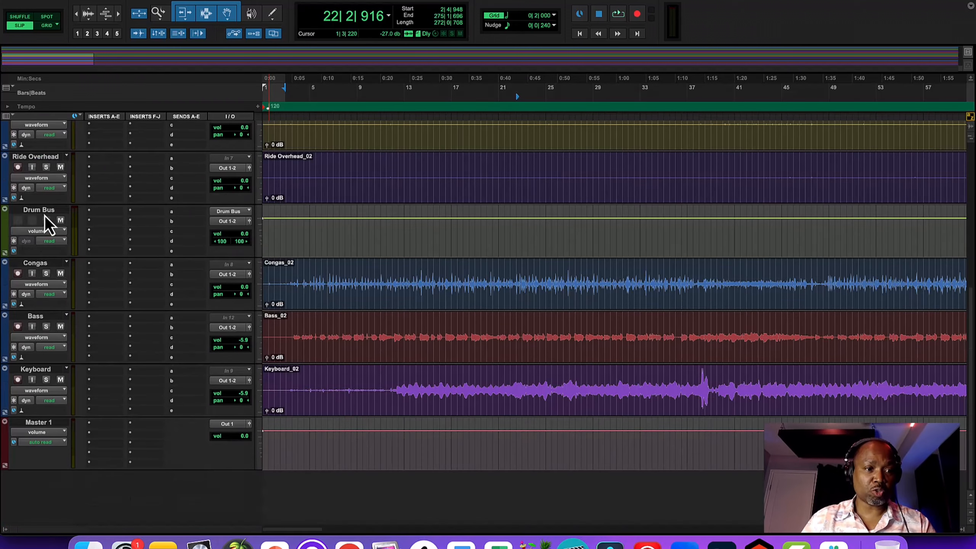
pyautogui.scroll(1, 48, 173)
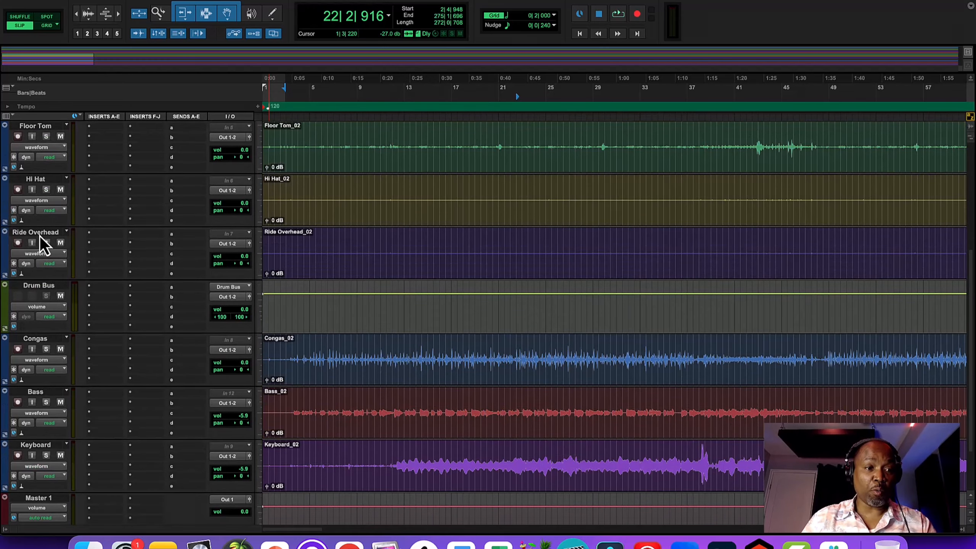
pyautogui.keyDown('shift'); pyautogui.click(39, 233); pyautogui.keyUp('shift')
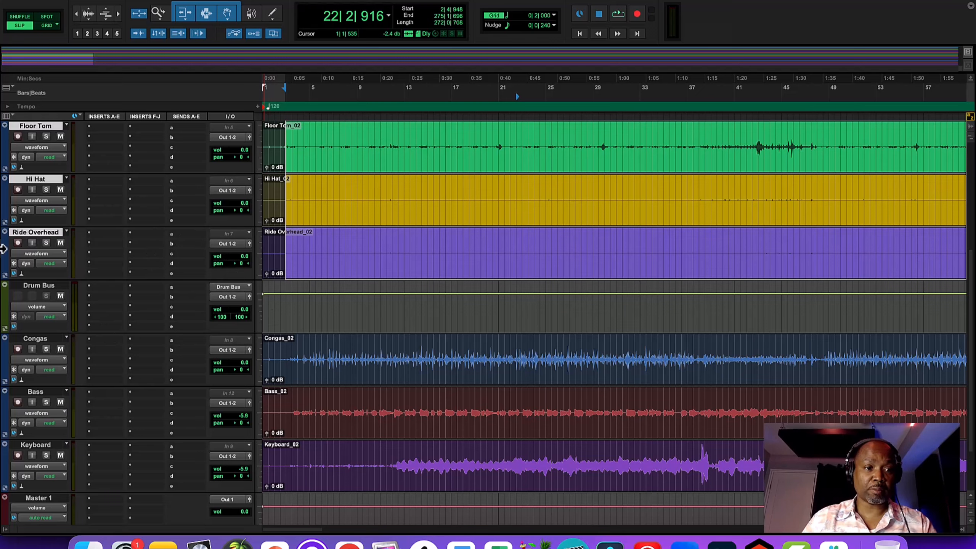
# - Route the outputs of all selected drum tracks to the Drum Bus (Stereo) bus
pyautogui.scroll(3, 39, 244)
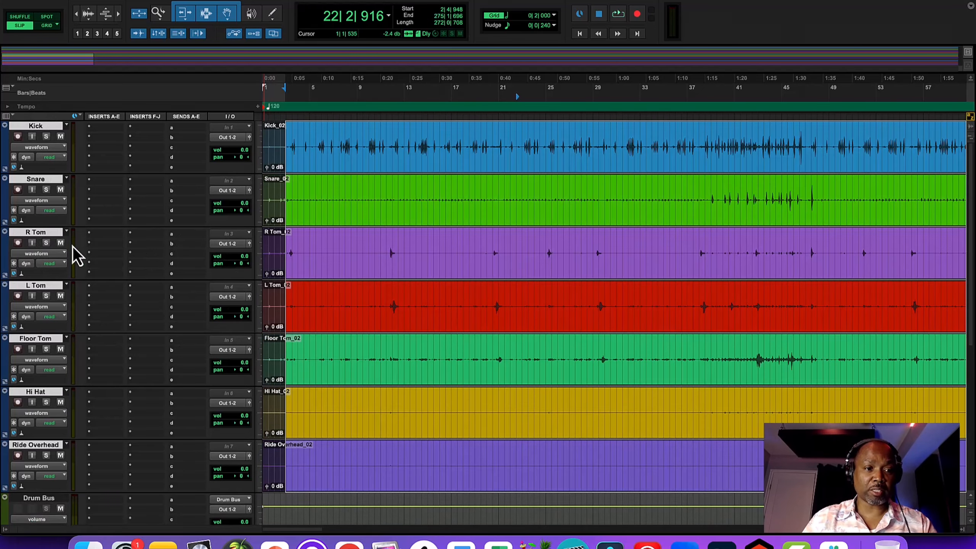
pyautogui.click(232, 141)
pyautogui.moveTo(248, 147)
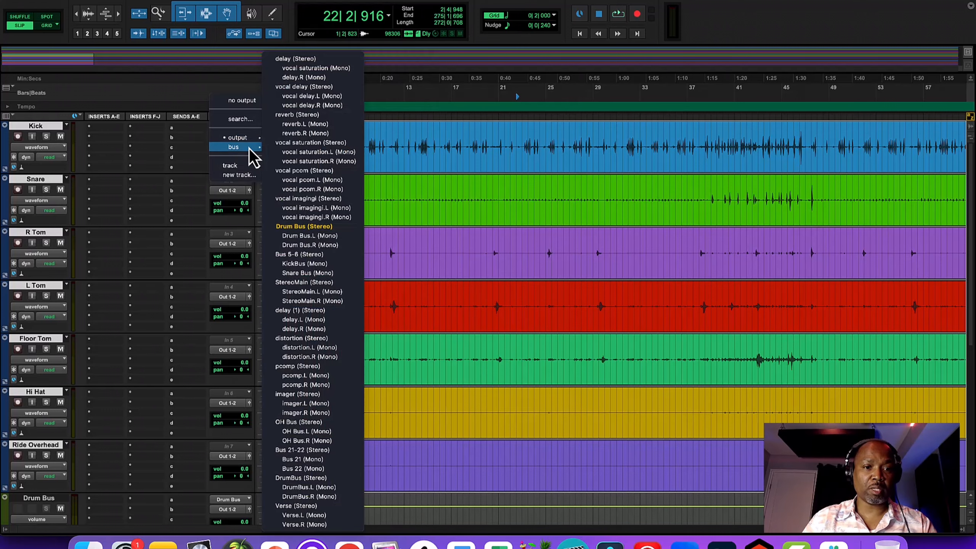
pyautogui.keyDown('alt'); pyautogui.click(305, 226); pyautogui.keyUp('alt')
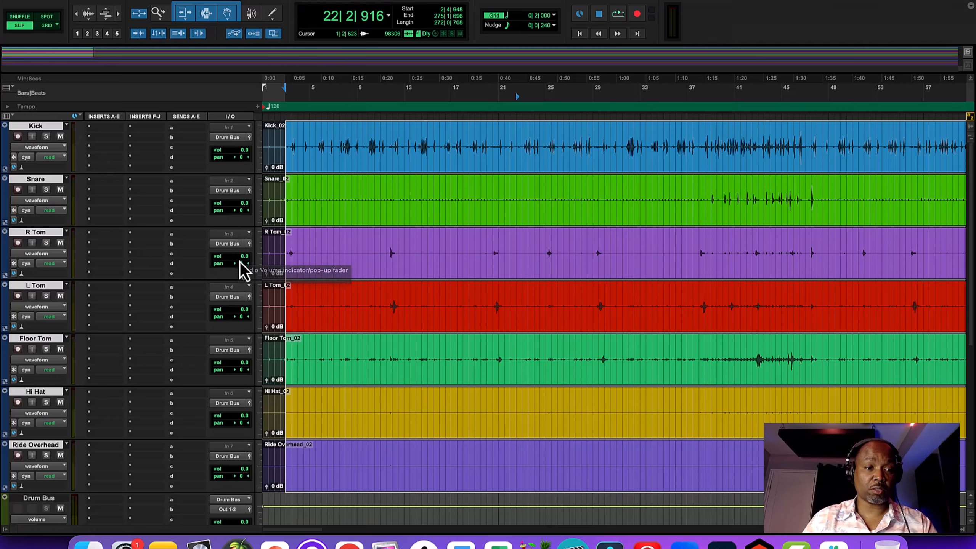
# - Play back the session and mute the Drum Bus track to check the drum routing, then stop playback
pyautogui.scroll(-2, 244, 268)
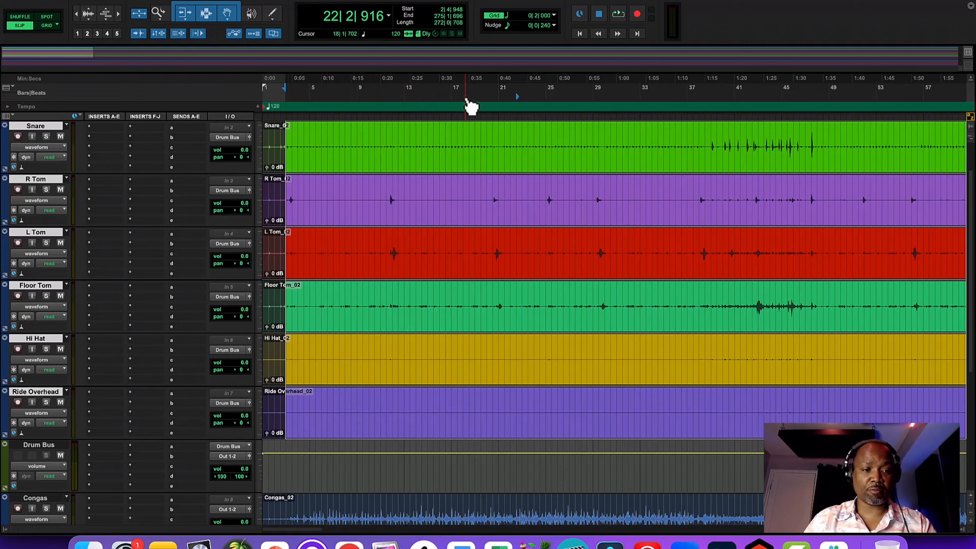
pyautogui.press('space')
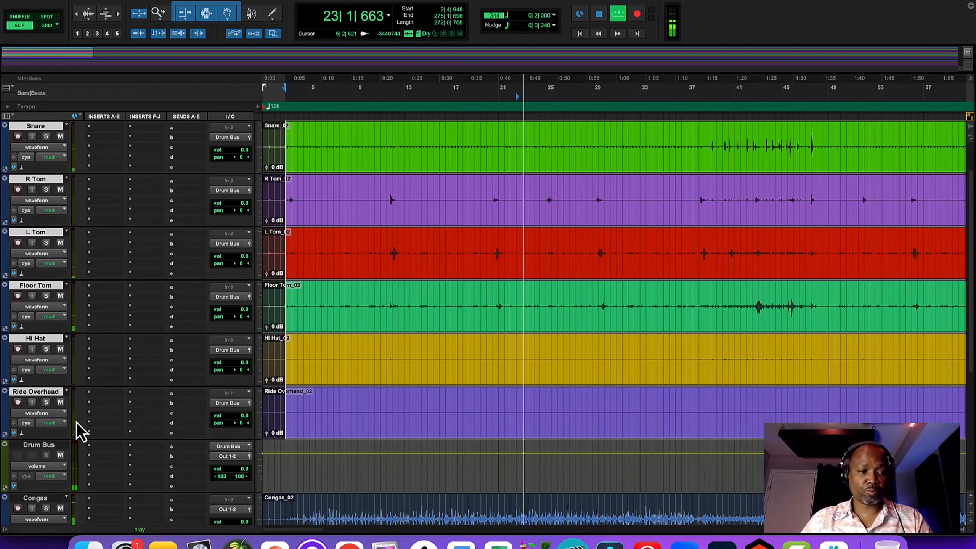
pyautogui.click(60, 455)
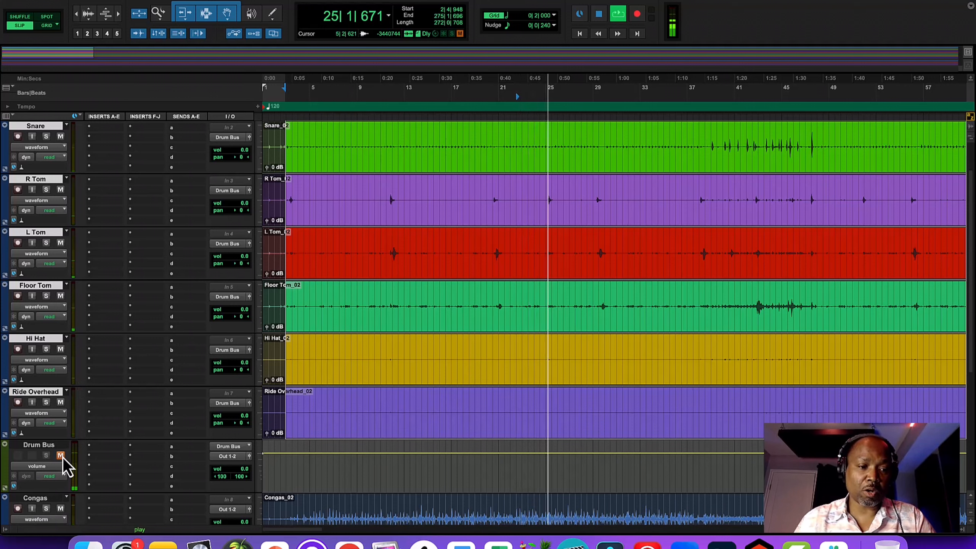
pyautogui.press('space')
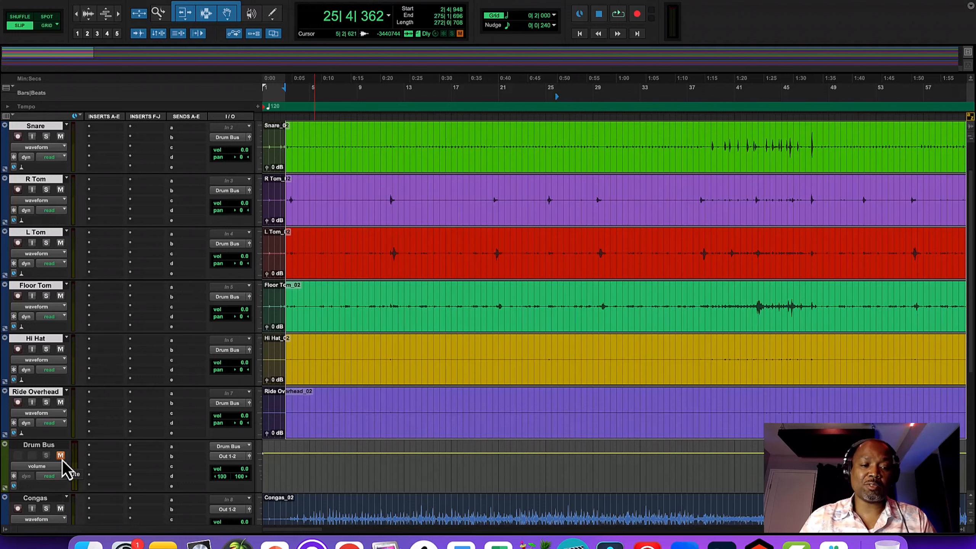
# - Mute the Keyboard, Bass and Congas tracks and unmute the Drum Bus track
pyautogui.scroll(-1, 62, 461)
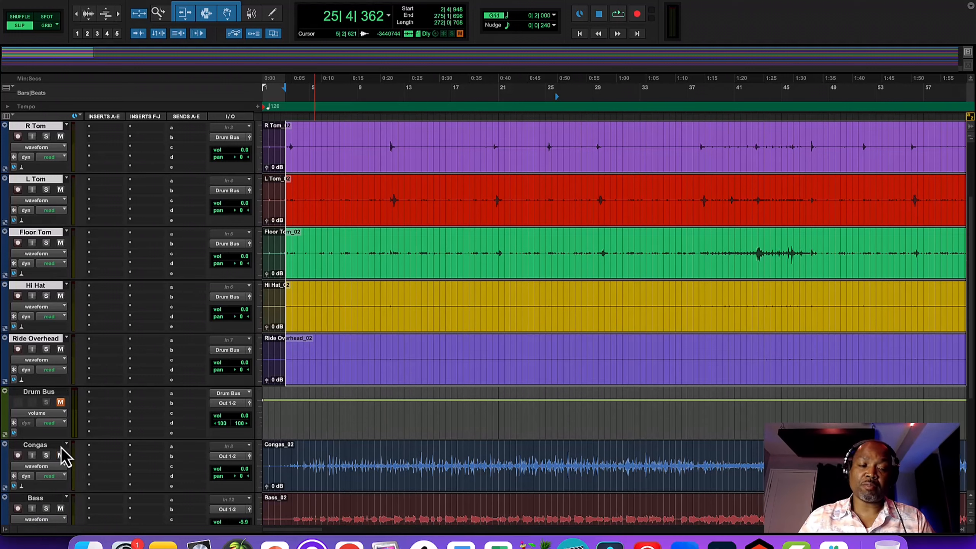
pyautogui.scroll(-2, 62, 448)
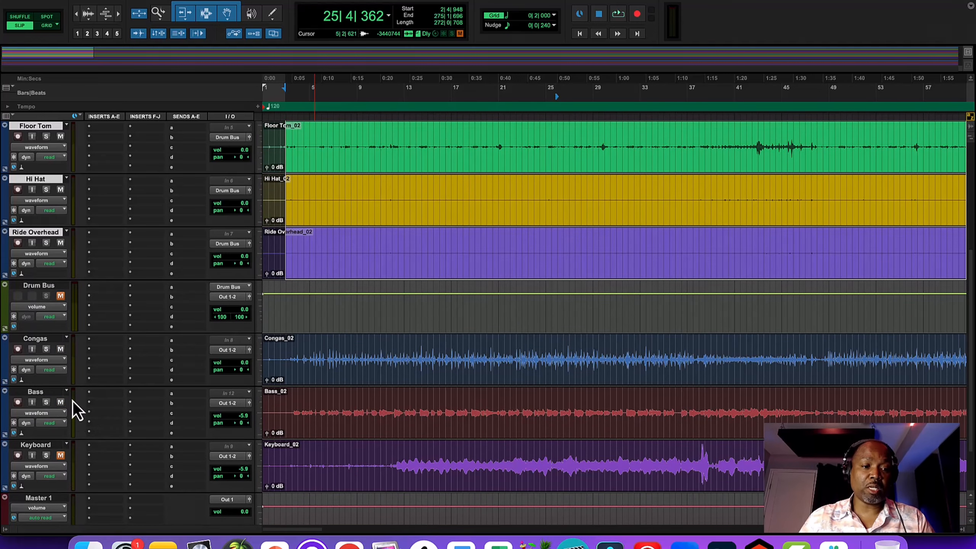
pyautogui.click(60, 402)
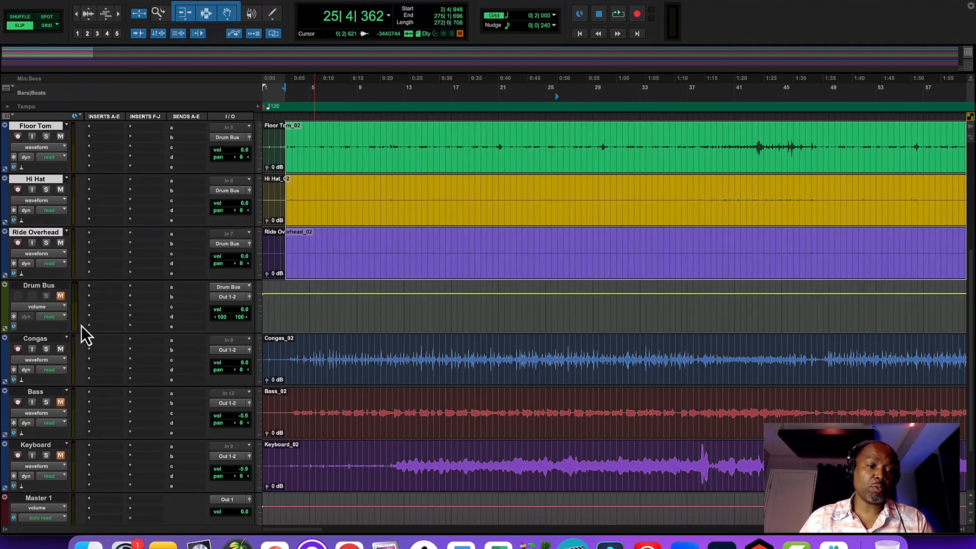
pyautogui.click(60, 349)
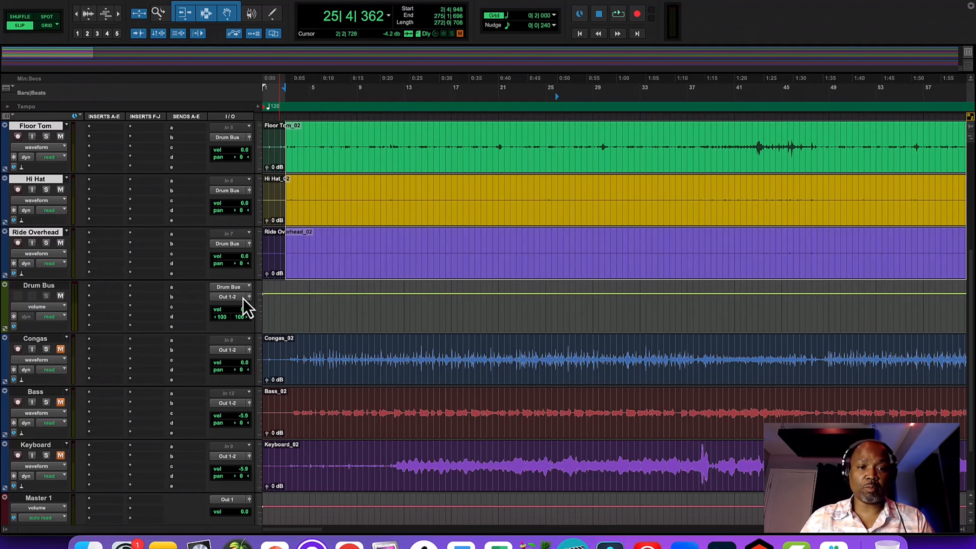
pyautogui.scroll(5, 254, 306)
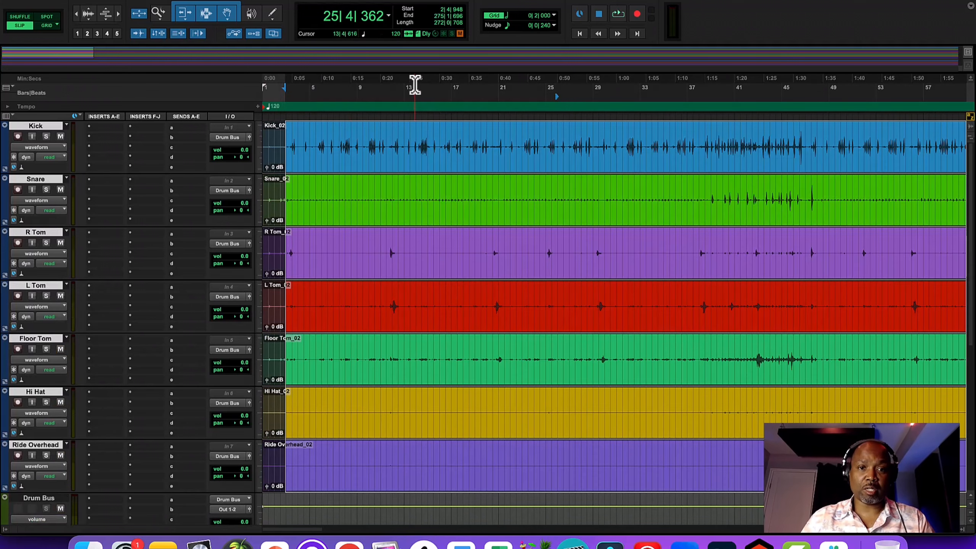
# - Start playback near bar 13, deselect all tracks and move the Hi Hat track up between Snare and R Tom
pyautogui.click(413, 96)
pyautogui.press('space')
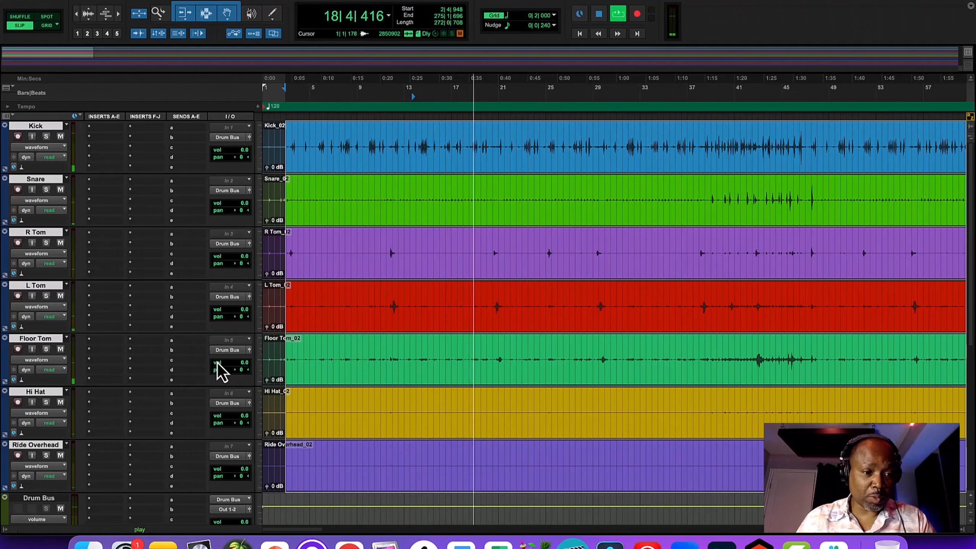
pyautogui.click(33, 296)
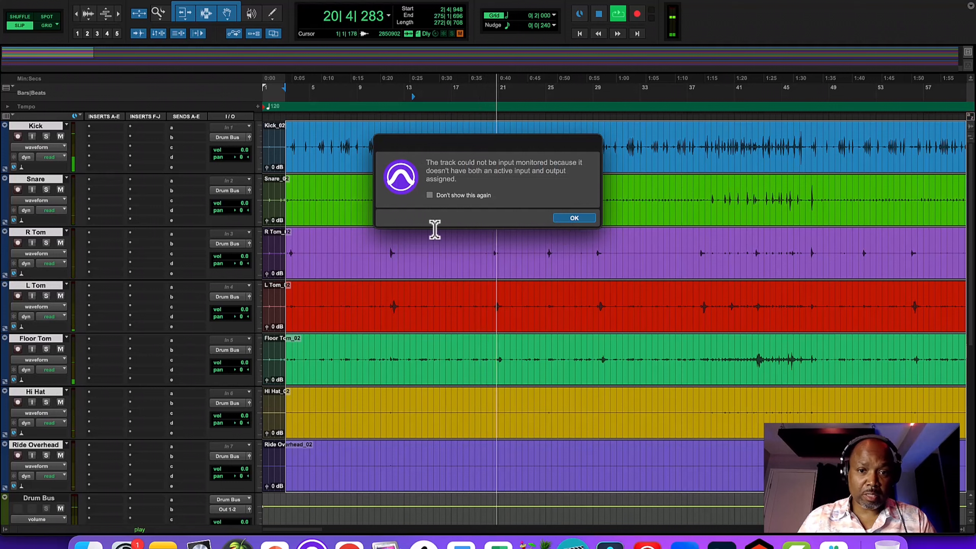
pyautogui.press('Return')
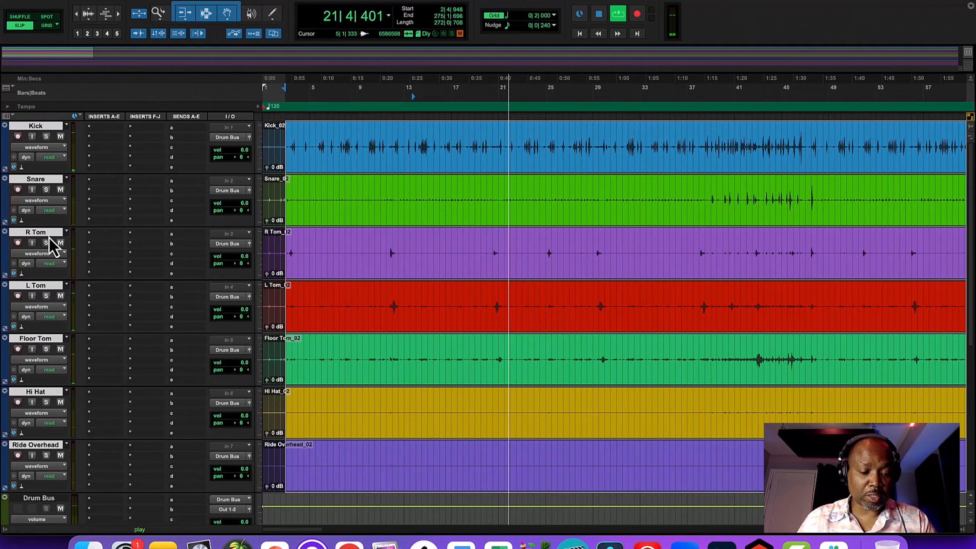
pyautogui.keyDown('alt'); pyautogui.click(35, 235); pyautogui.keyUp('alt')
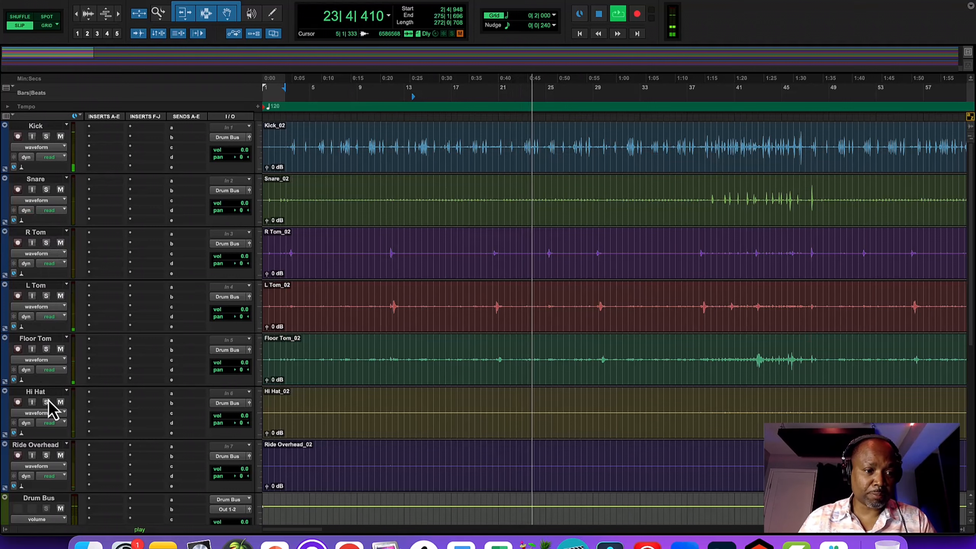
pyautogui.moveTo(43, 394); pyautogui.dragTo(49, 245)
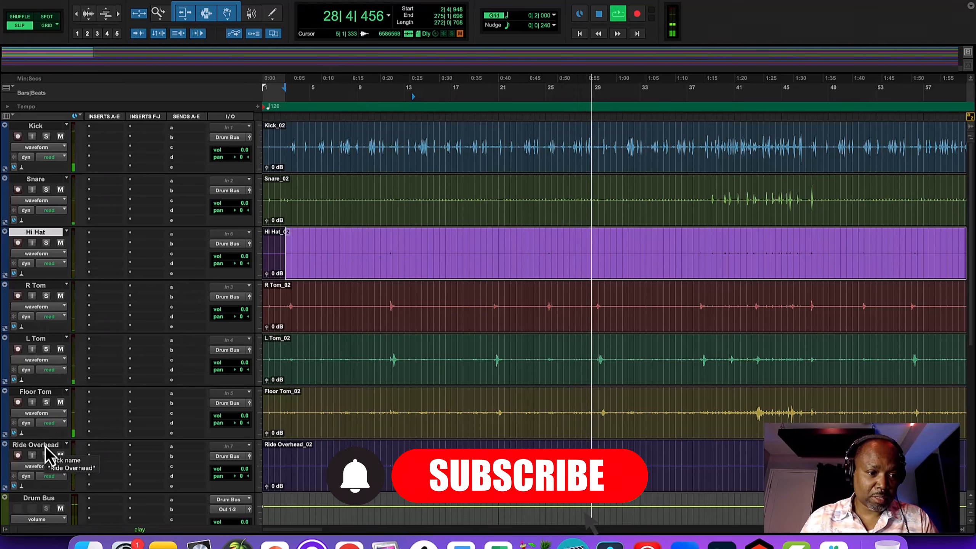
# - Stop playback and examine the track order down to Master 1, then resume playback and check the level meters of all tracks
pyautogui.scroll(-2, 46, 450)
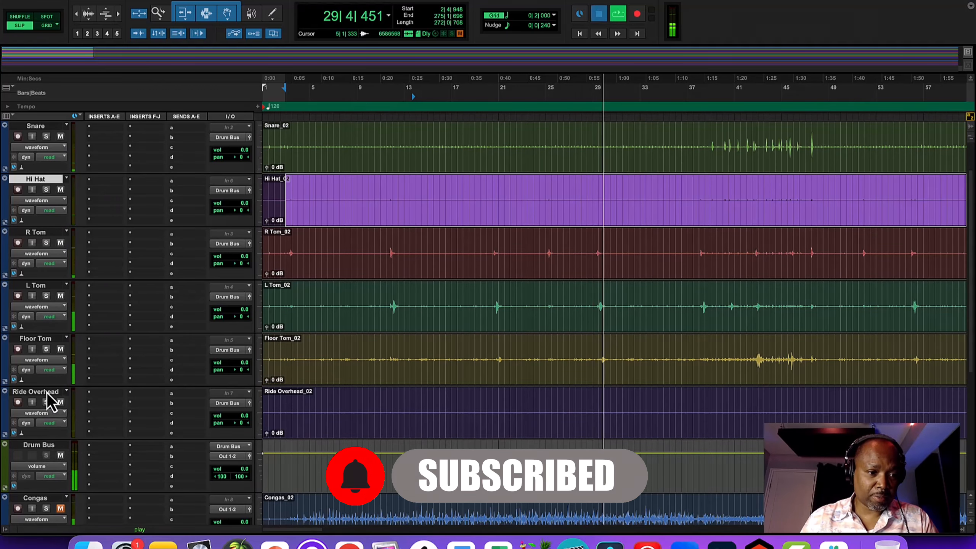
pyautogui.press('space')
pyautogui.scroll(-6, 45, 405)
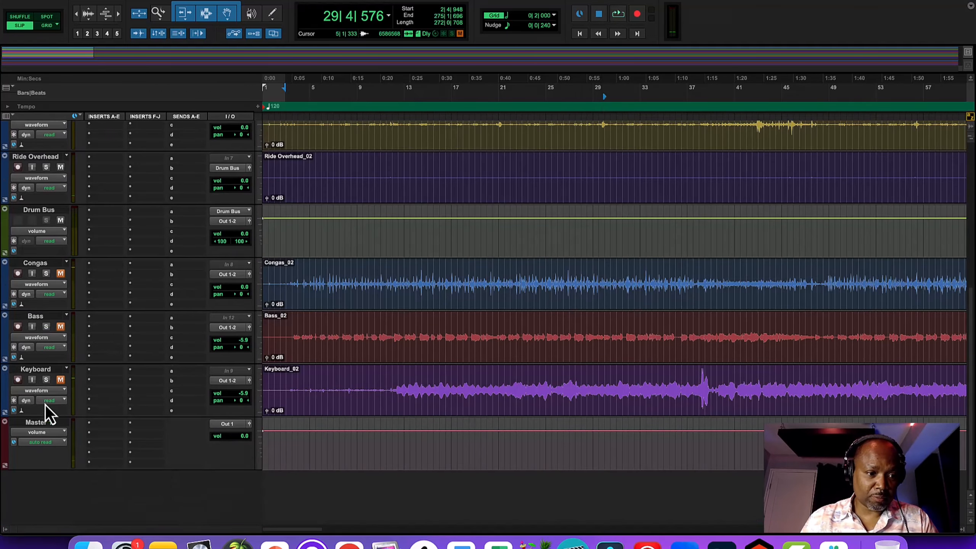
pyautogui.scroll(2, 45, 405)
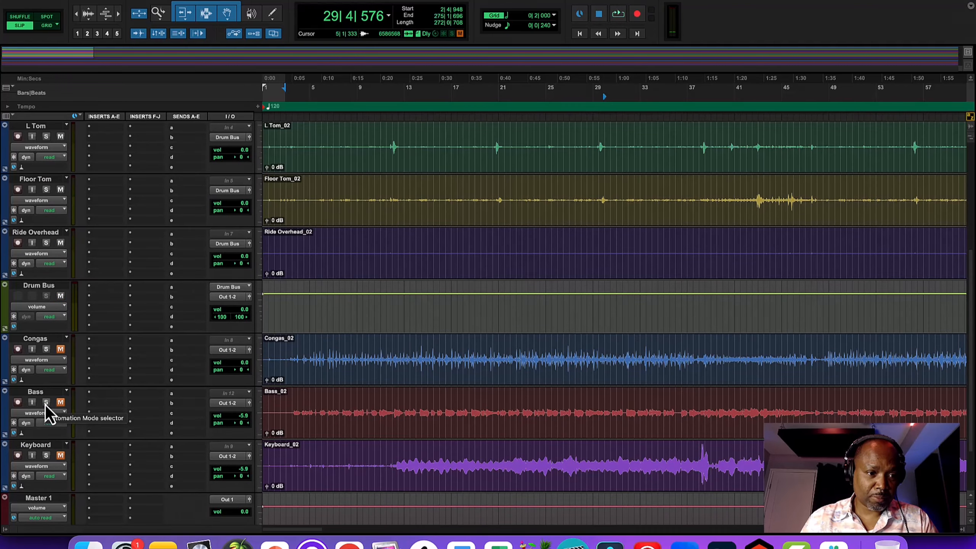
pyautogui.scroll(4, 45, 409)
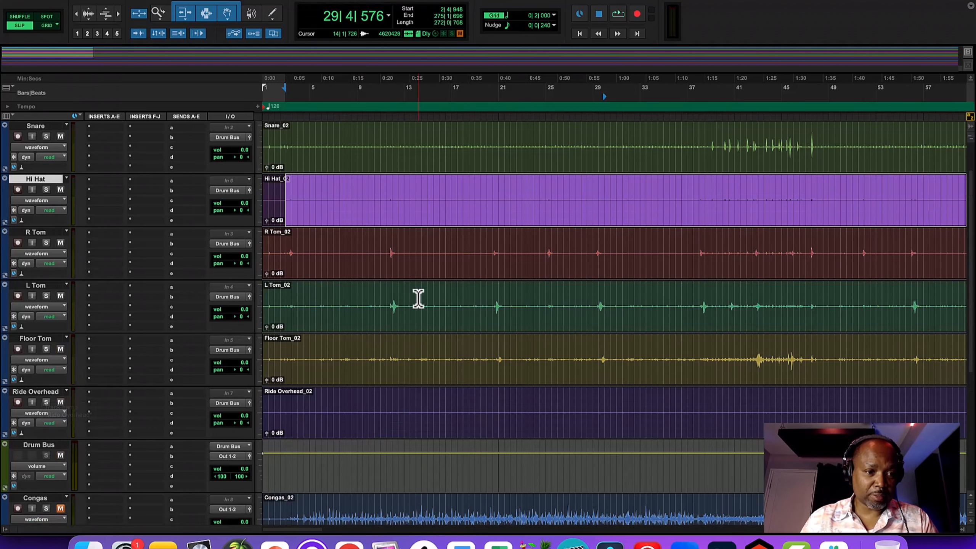
pyautogui.press('space')
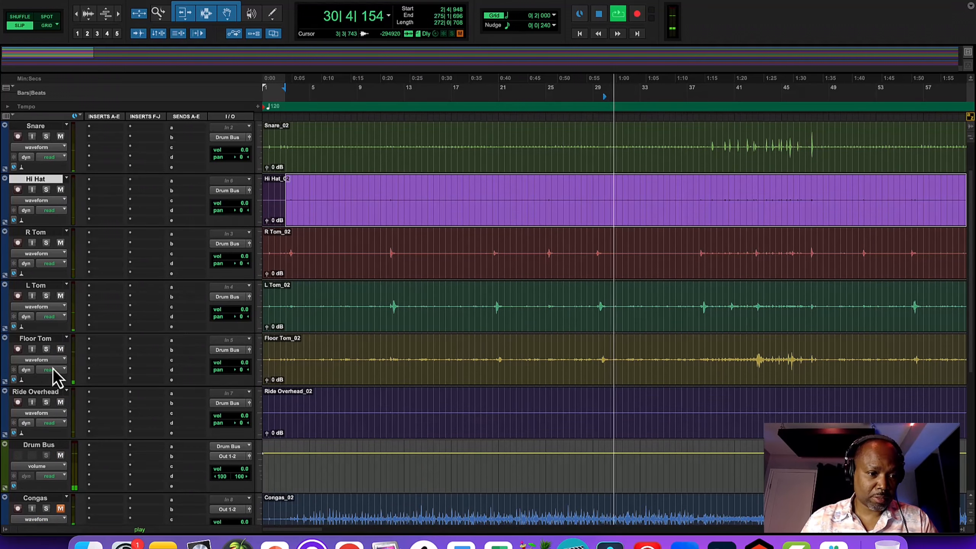
pyautogui.scroll(-5, 39, 372)
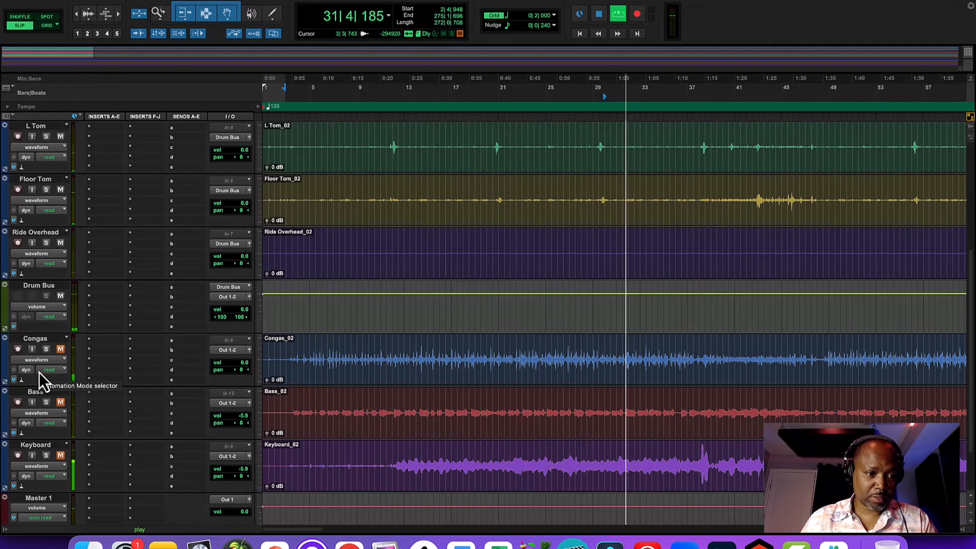
pyautogui.scroll(6, 39, 372)
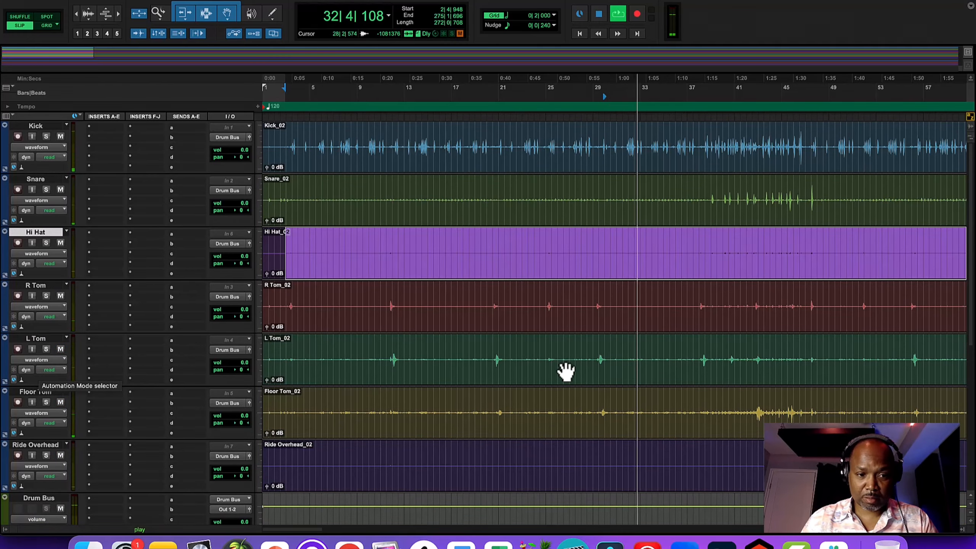
# - Play the song from around bar 177, lower the Ride Overhead track's volume to -4.6 dB and stop playback
pyautogui.press('r')
pyautogui.press('r')
pyautogui.press('r')
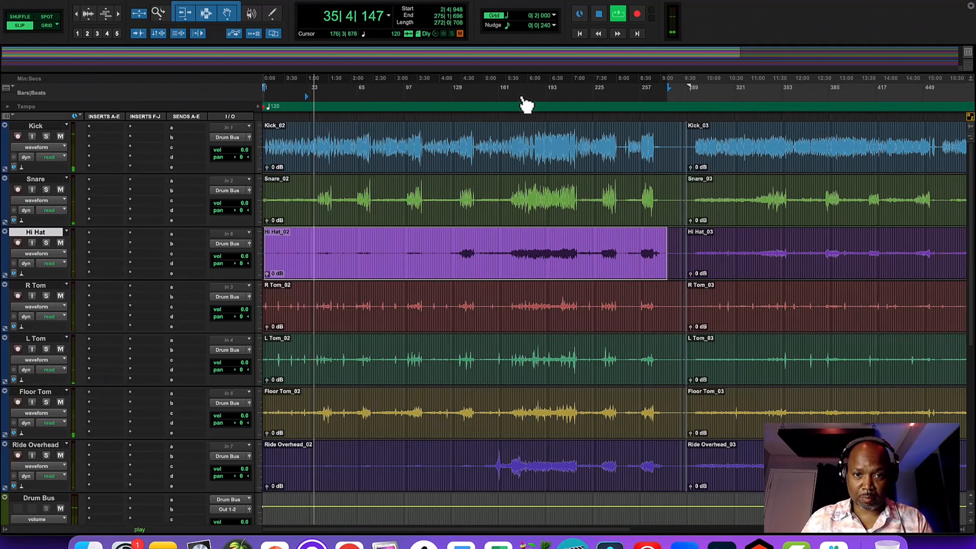
pyautogui.click(522, 97)
pyautogui.press('space')
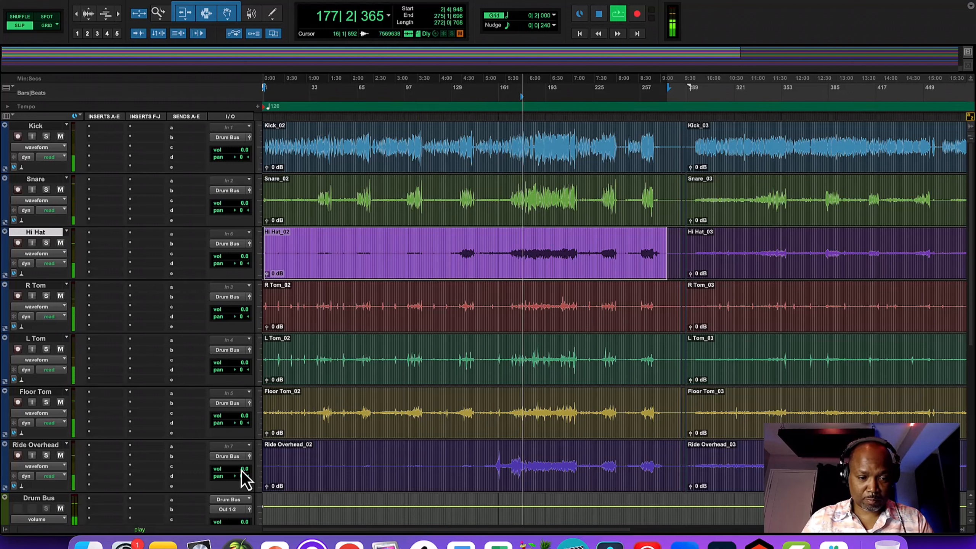
pyautogui.moveTo(241, 469); pyautogui.dragTo(241, 485)
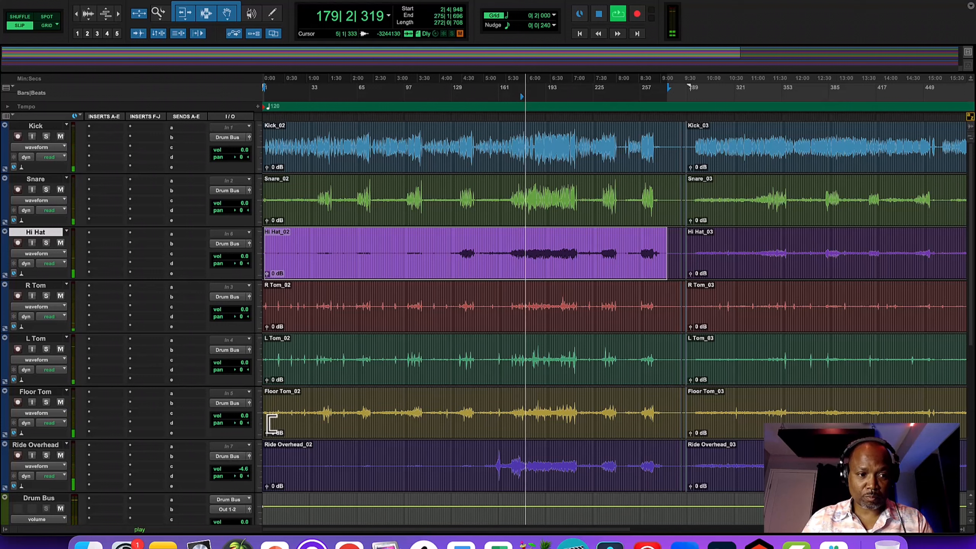
pyautogui.press('space')
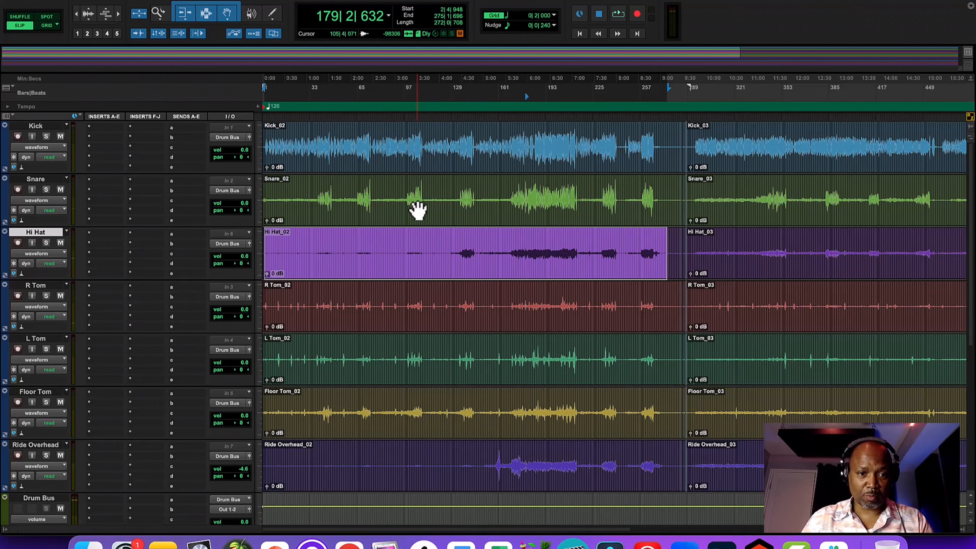
# - Play the song from near its start, unmute the Bass track and set its volume to -4.6 dB
pyautogui.press('space')
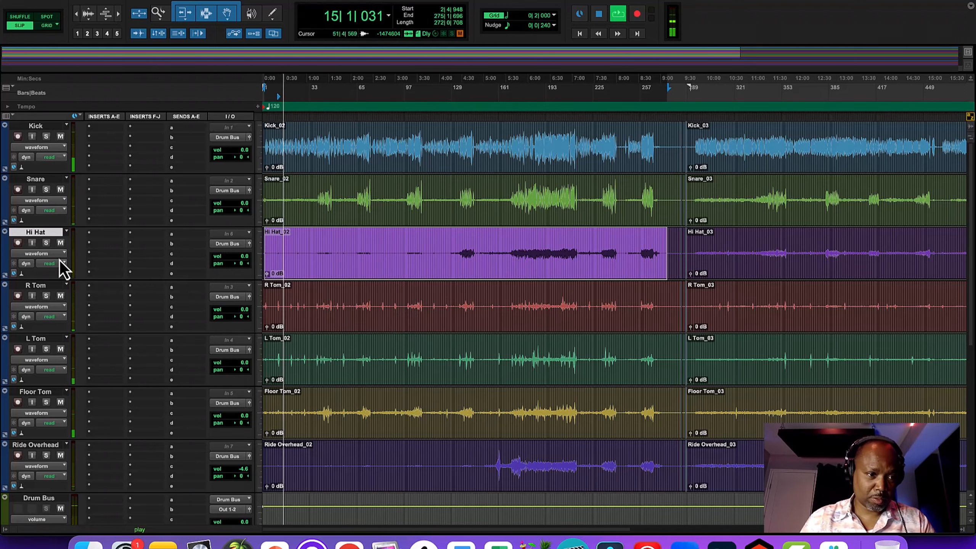
pyautogui.scroll(-5, 48, 321)
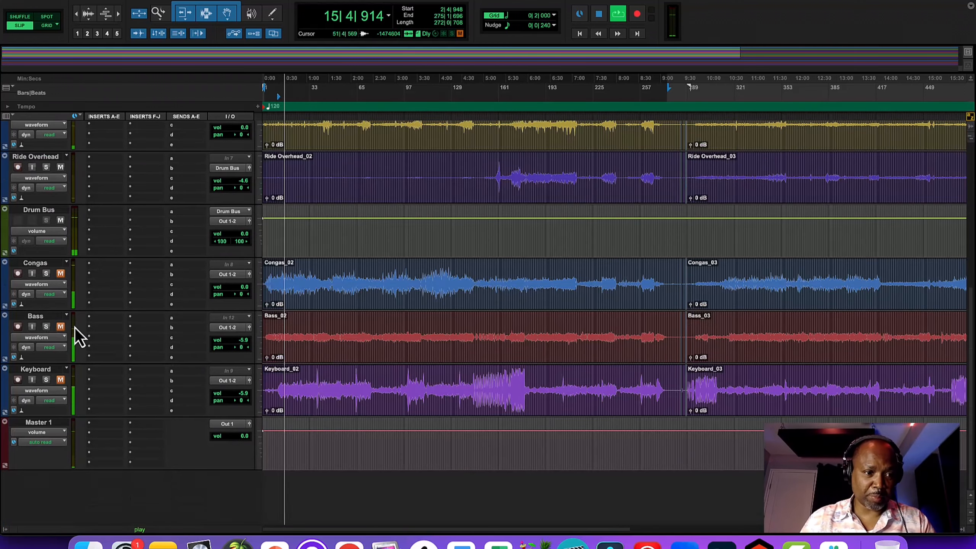
pyautogui.click(61, 328)
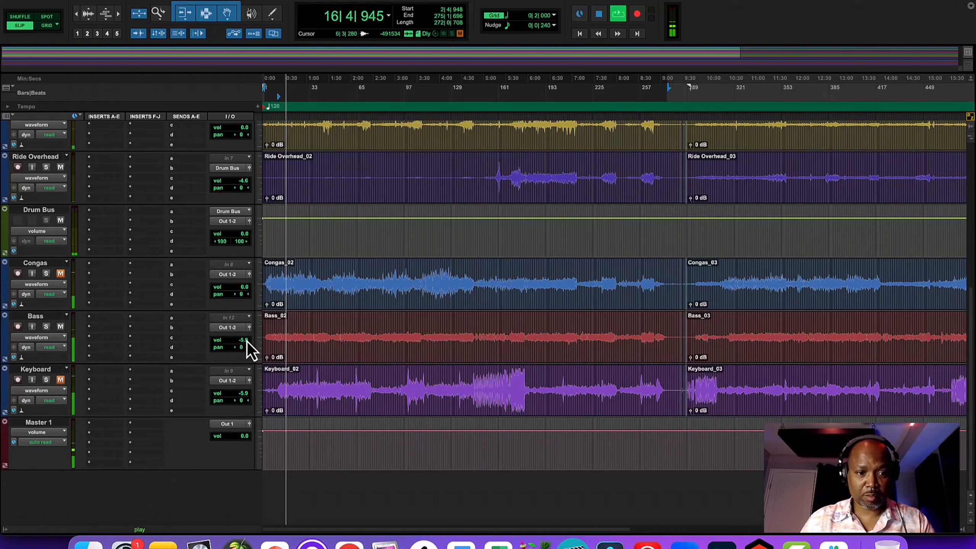
pyautogui.moveTo(244, 344); pyautogui.dragTo(242, 341)
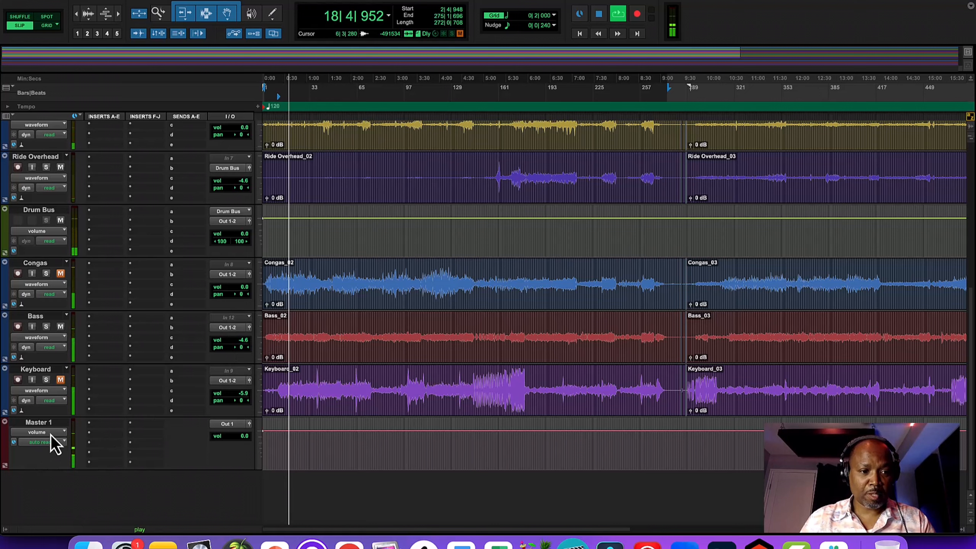
# - Show the Mix window and reset the peak level readout of the Master 1 track
pyautogui.click(361, 1)
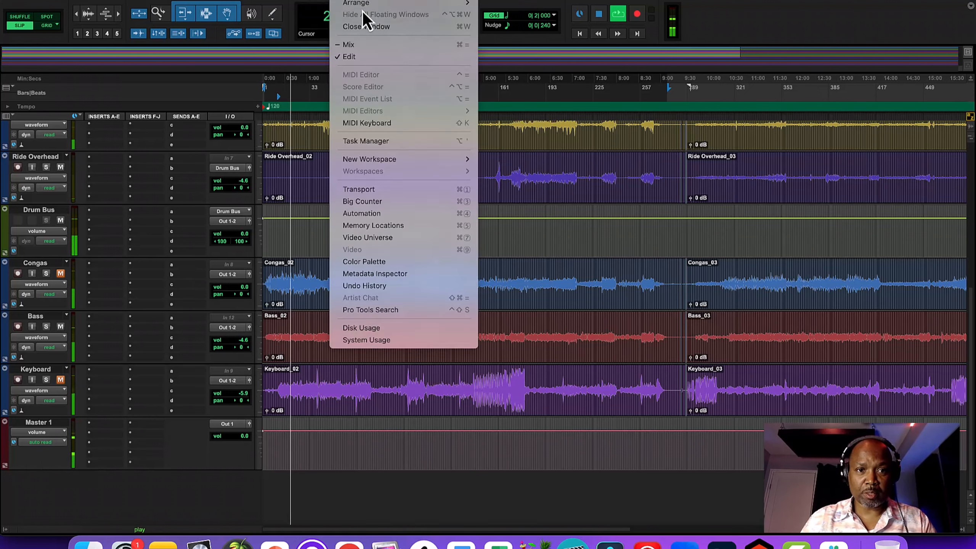
pyautogui.click(354, 45)
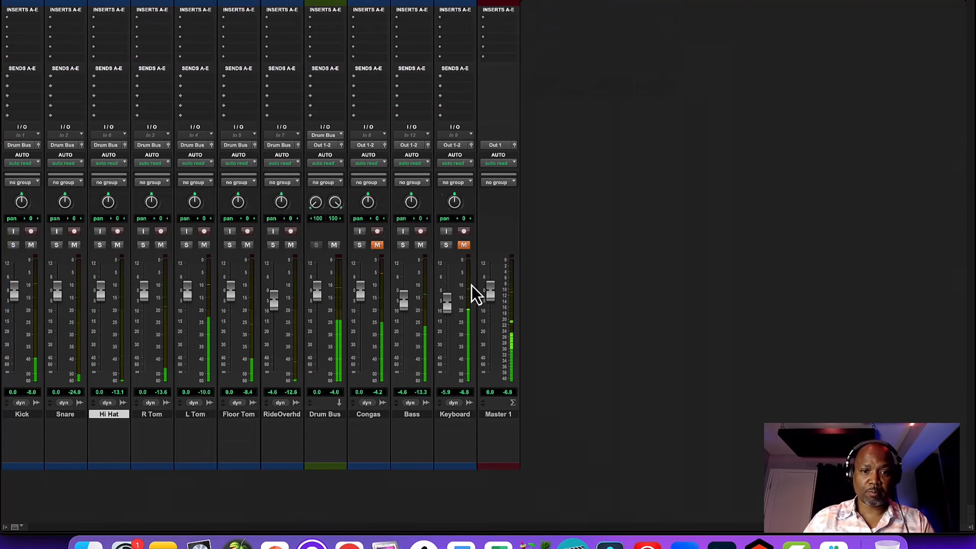
pyautogui.click(508, 393)
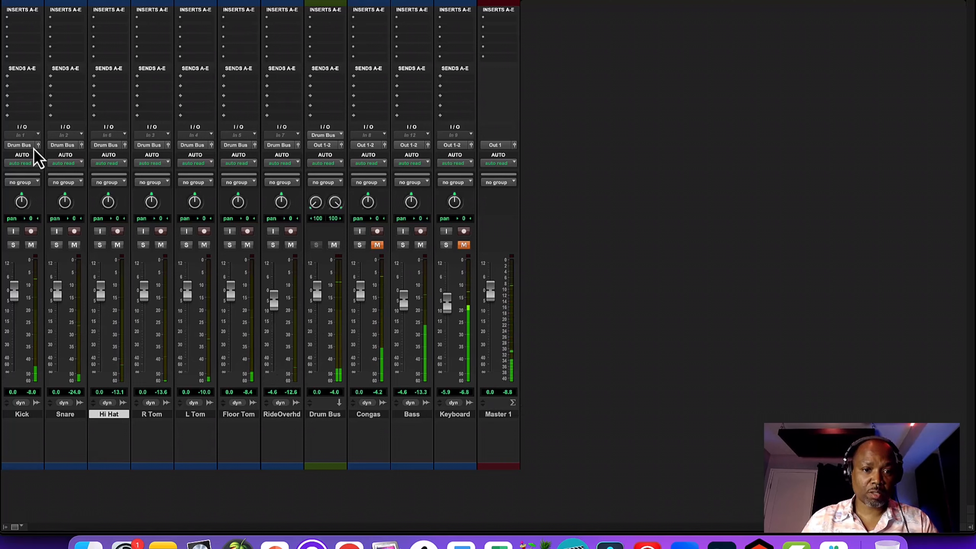
# - Solo the Kick track, insert a mono EQ3 7-Band in its first insert slot and move the plug-in window nearer the channel strips
pyautogui.click(13, 246)
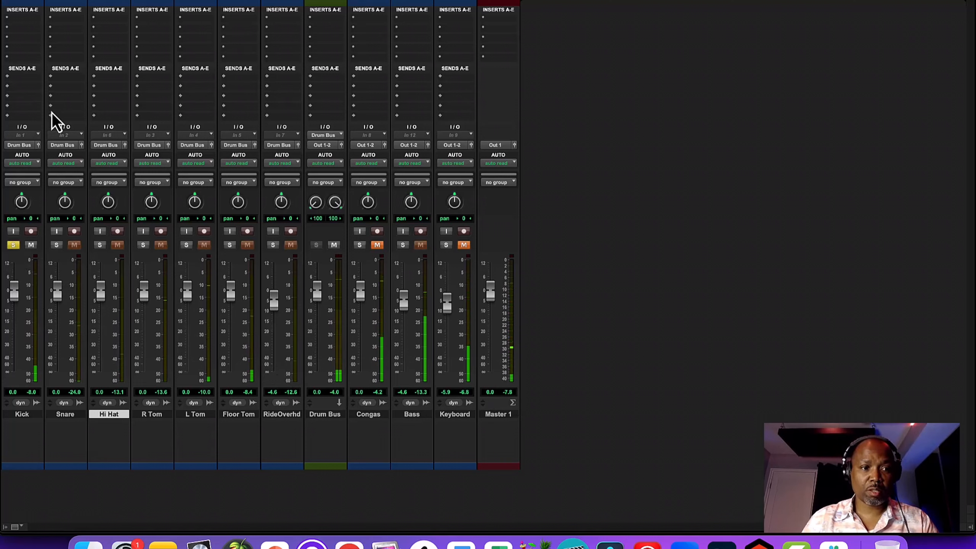
pyautogui.click(24, 27)
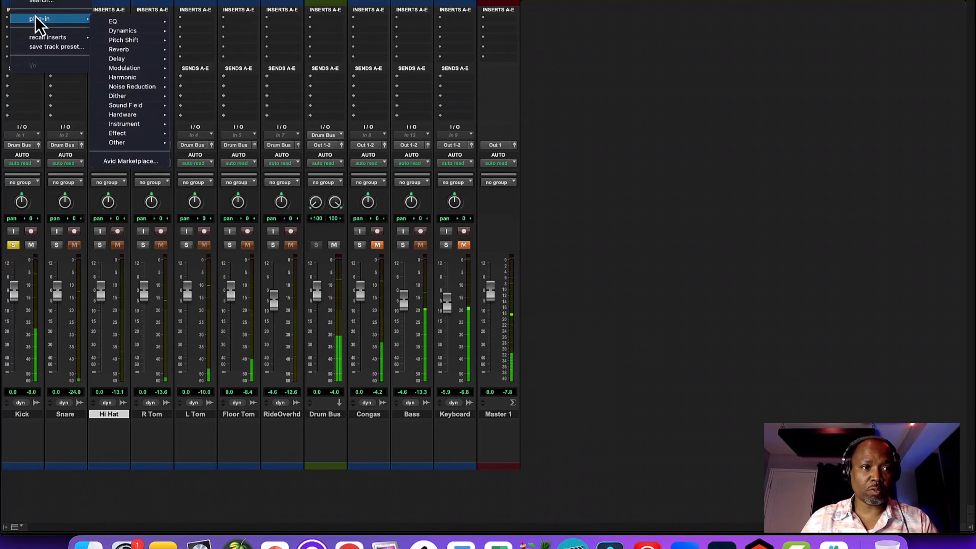
pyautogui.moveTo(115, 21)
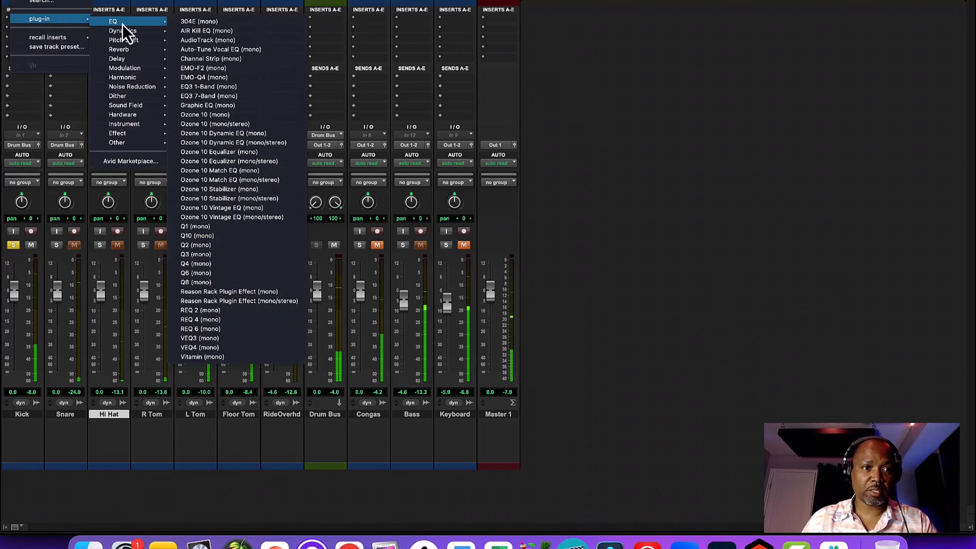
pyautogui.click(201, 97)
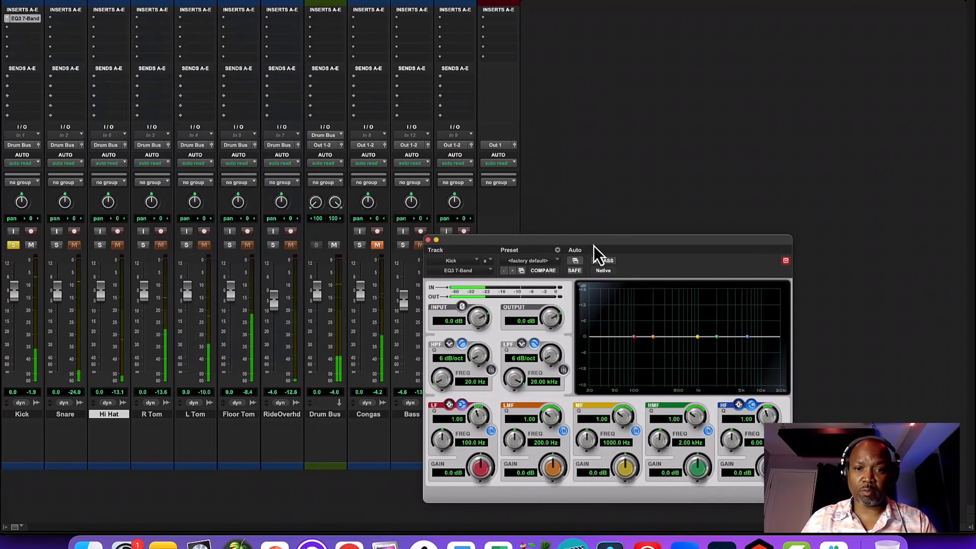
pyautogui.moveTo(593, 244); pyautogui.dragTo(483, 154)
# - On the Kick EQ, enable the low-pass filter at 24 dB/oct and 7.47 kHz and the high-pass filter at 24 dB/oct and 35.3 Hz
pyautogui.click(453, 279)
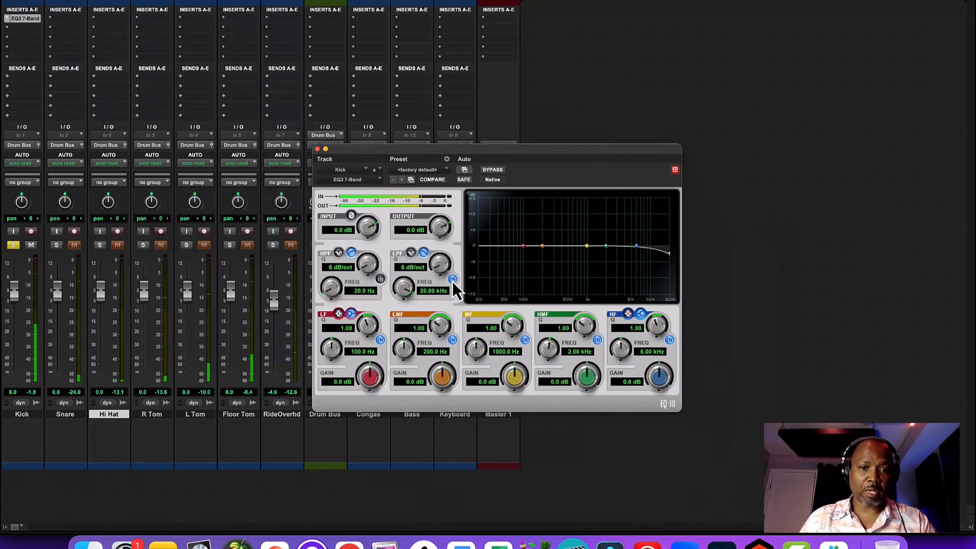
pyautogui.moveTo(443, 268); pyautogui.dragTo(442, 207)
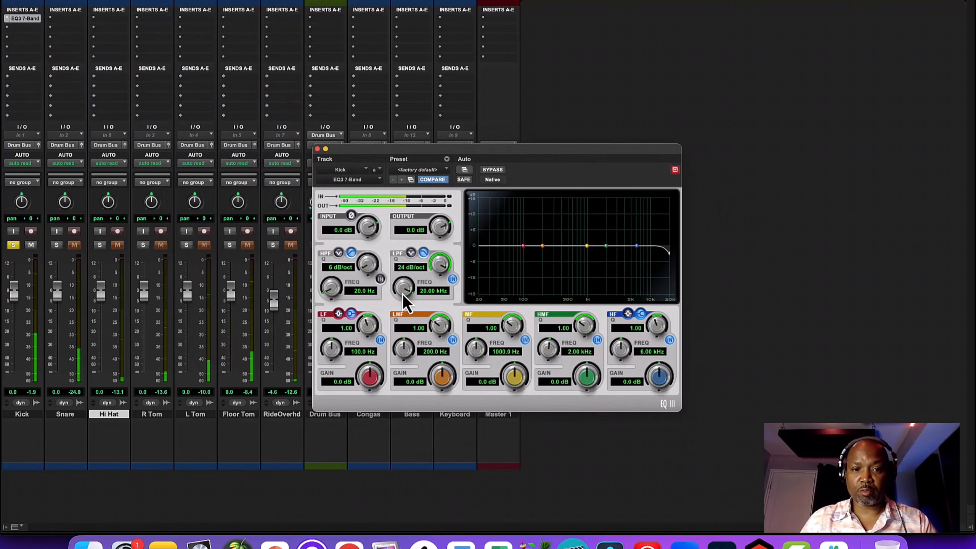
pyautogui.moveTo(404, 287); pyautogui.dragTo(404, 332)
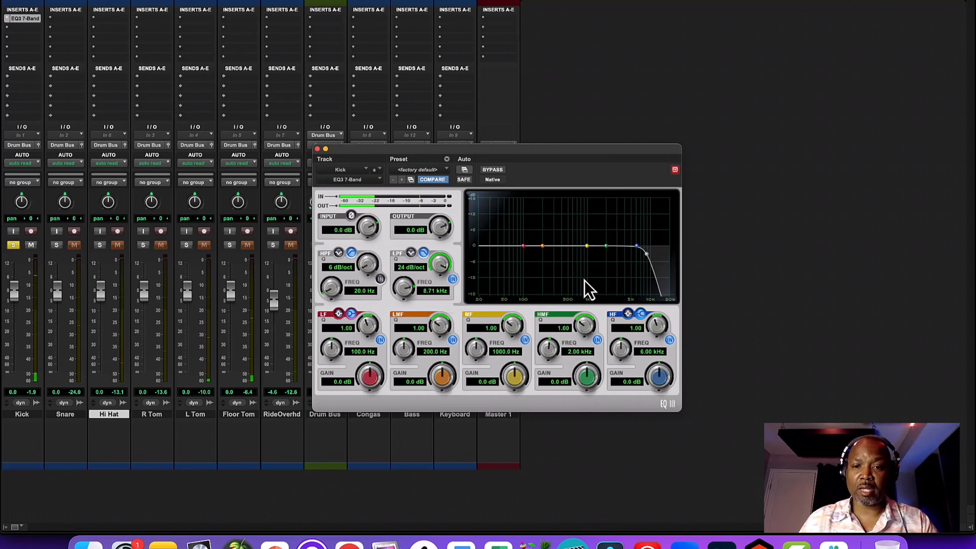
pyautogui.moveTo(406, 289); pyautogui.dragTo(402, 300)
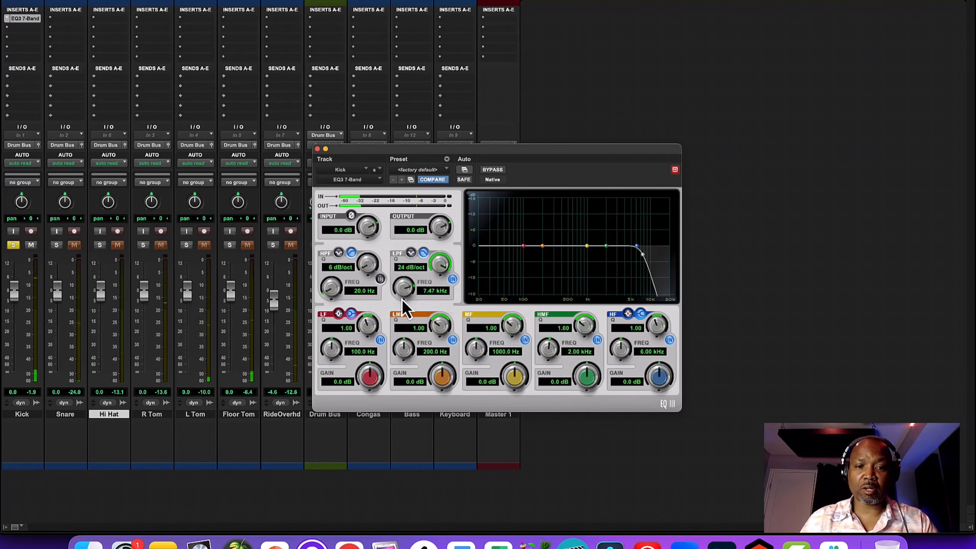
pyautogui.moveTo(369, 266); pyautogui.dragTo(390, 130)
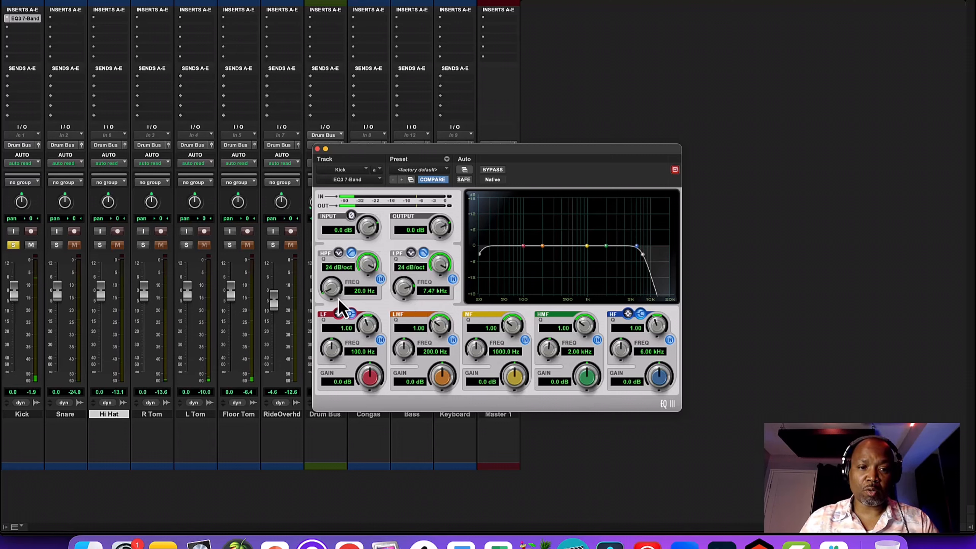
pyautogui.moveTo(330, 290); pyautogui.dragTo(332, 272)
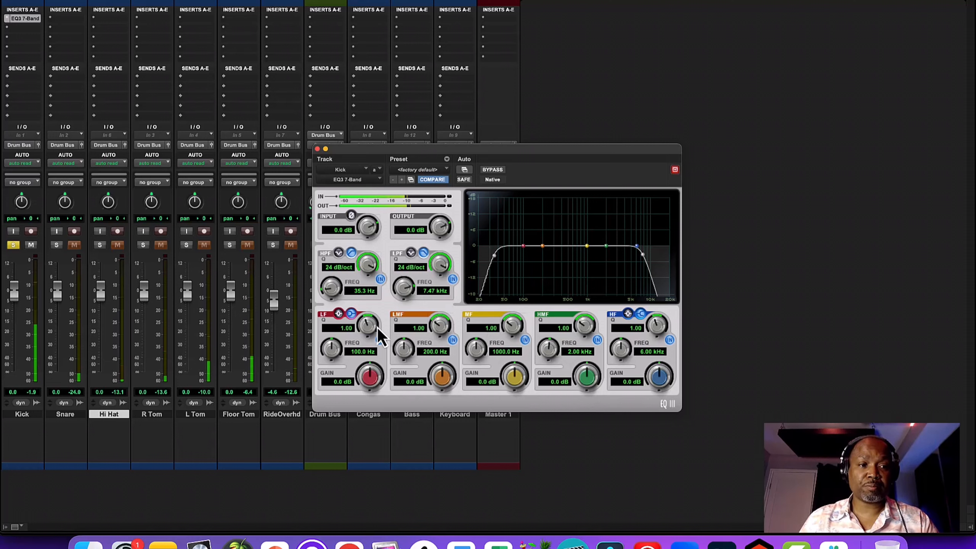
# - Insert a second mono EQ3 7-Band in the Kick track's third insert slot
pyautogui.click(27, 40)
pyautogui.moveTo(28, 38)
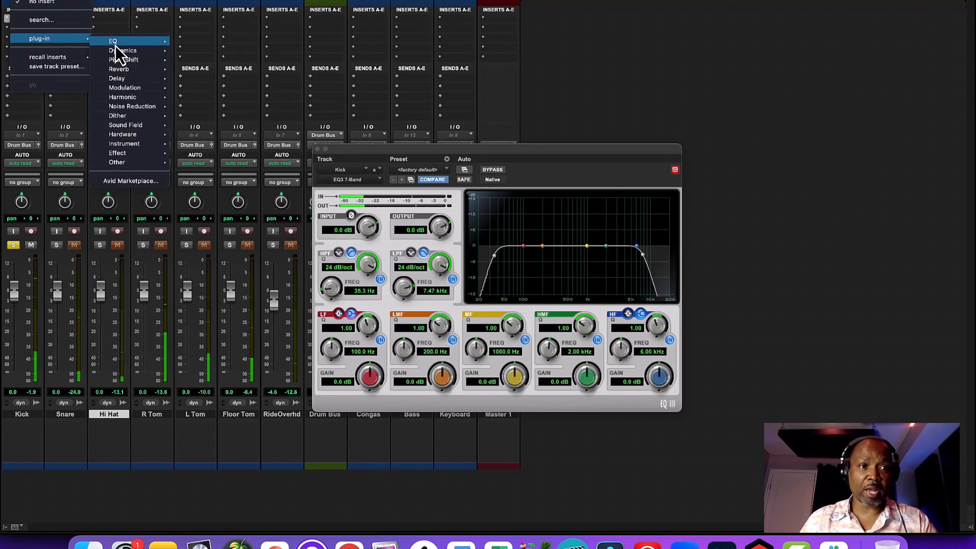
pyautogui.moveTo(117, 42)
pyautogui.click(205, 116)
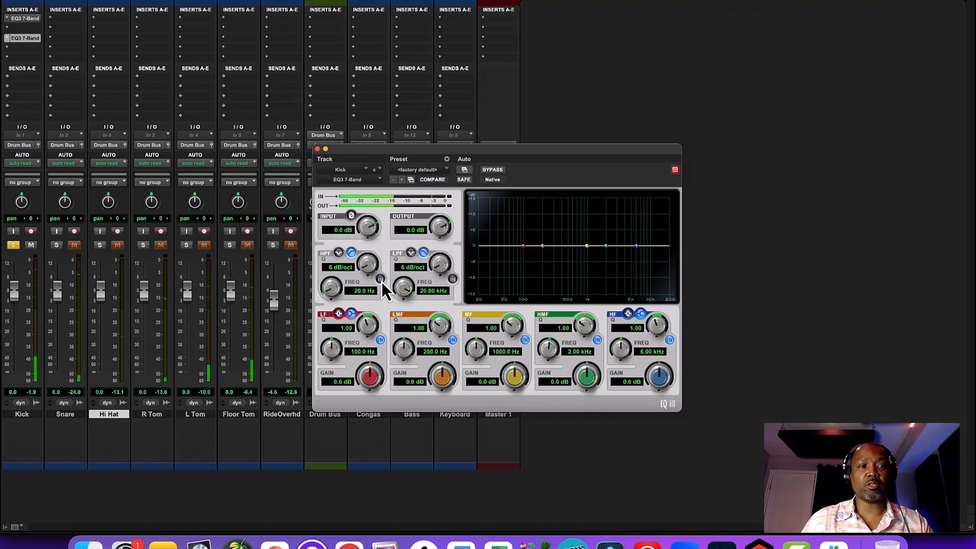
# - Switch the LF band of the Kick's second EQ to a peak shape and boost it 2.6 dB at 101.8 Hz
pyautogui.click(21, 18)
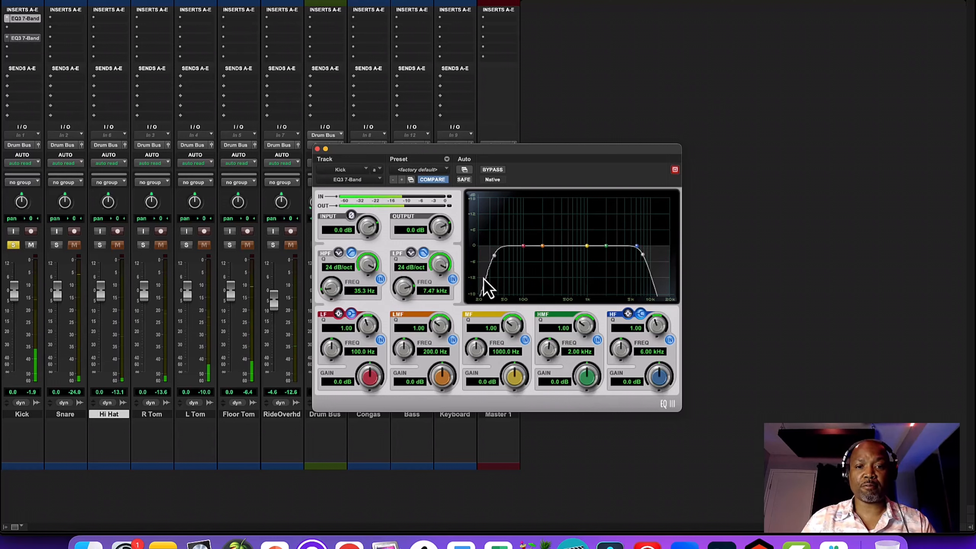
pyautogui.click(28, 38)
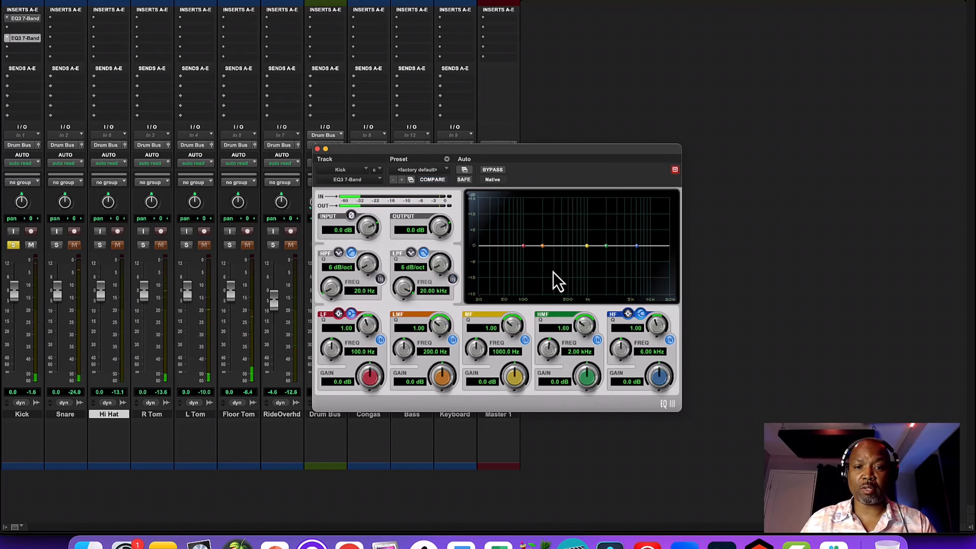
pyautogui.click(338, 314)
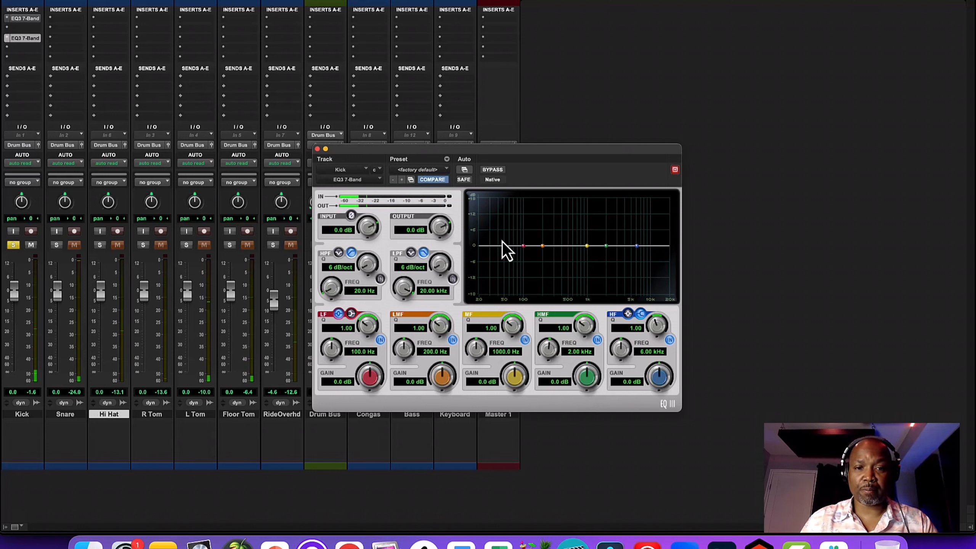
pyautogui.moveTo(523, 248); pyautogui.dragTo(509, 214)
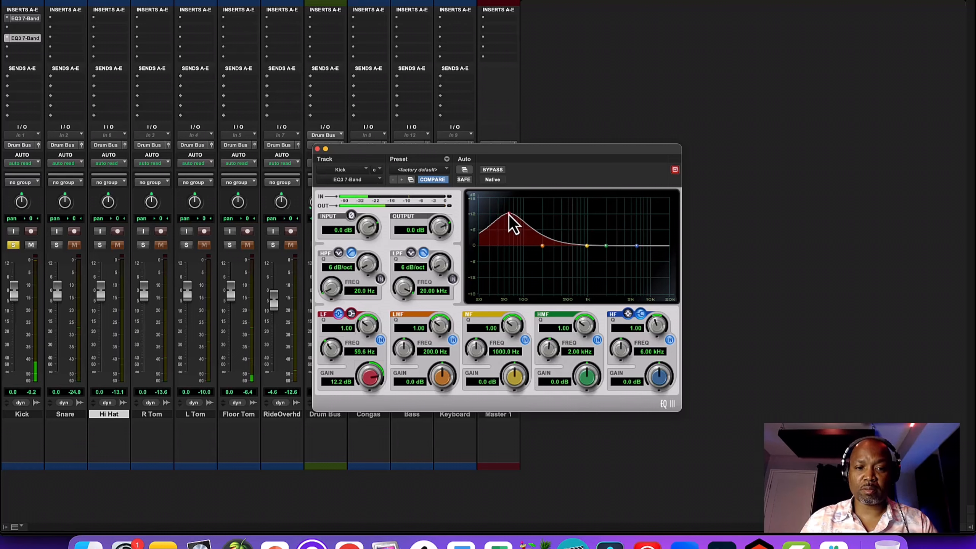
pyautogui.moveTo(510, 215); pyautogui.dragTo(510, 215)
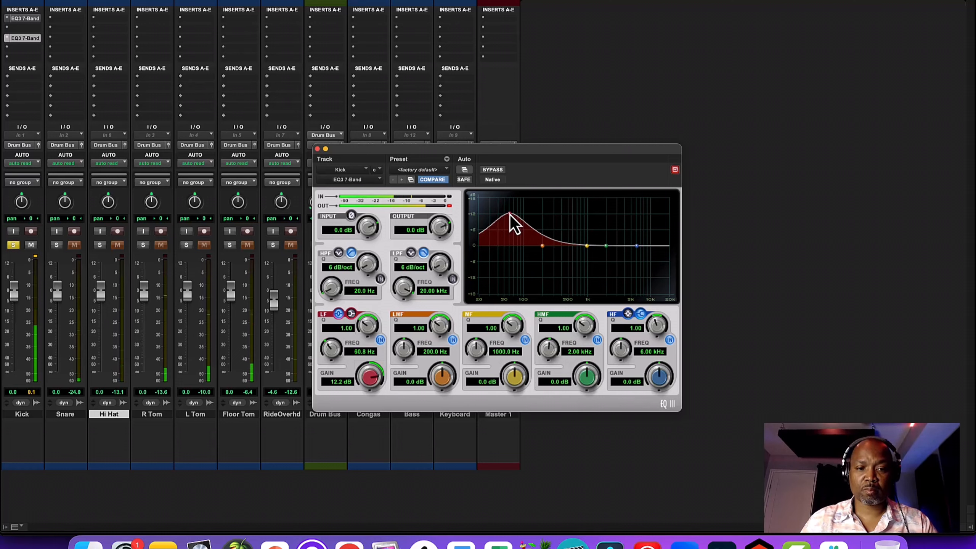
pyautogui.moveTo(510, 214); pyautogui.dragTo(525, 216)
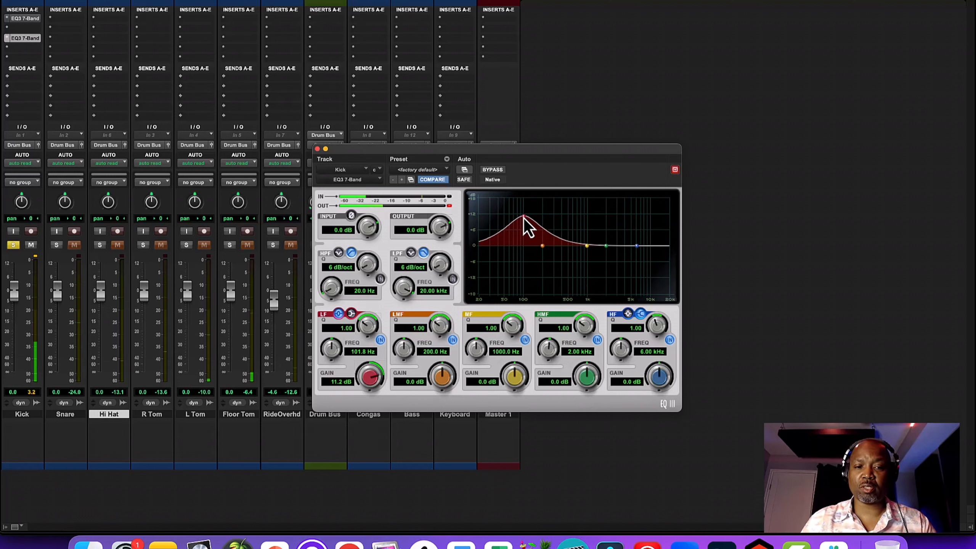
pyautogui.moveTo(523, 217); pyautogui.dragTo(510, 215)
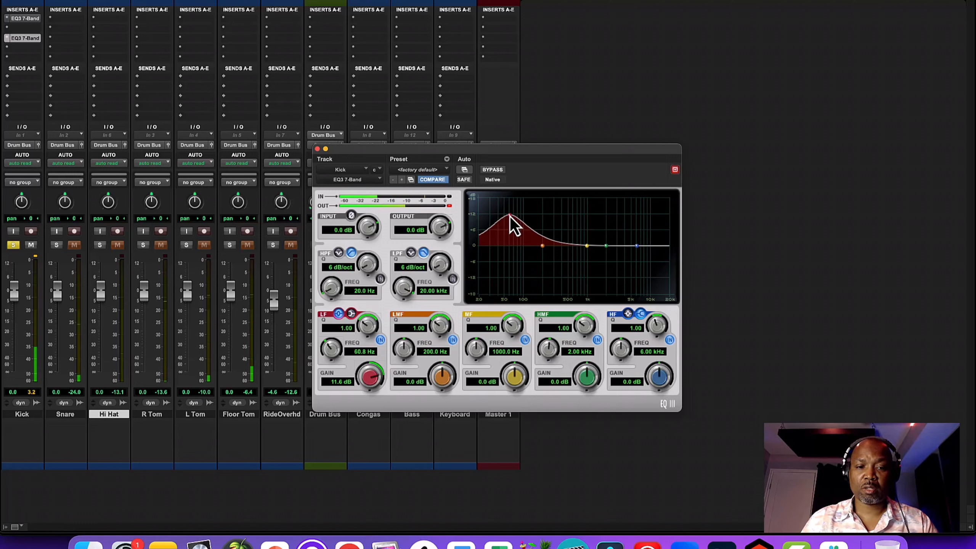
pyautogui.moveTo(510, 216); pyautogui.dragTo(525, 221)
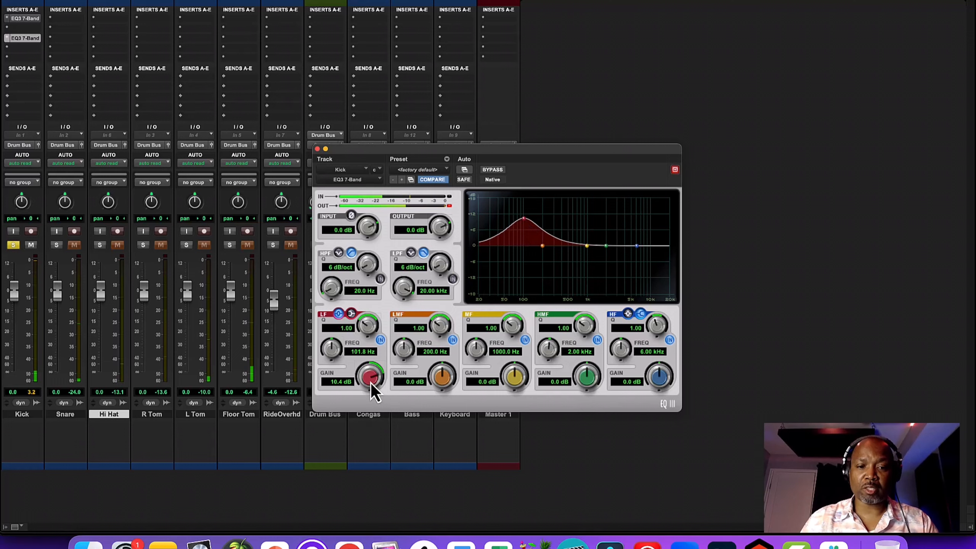
pyautogui.moveTo(371, 387); pyautogui.dragTo(372, 405)
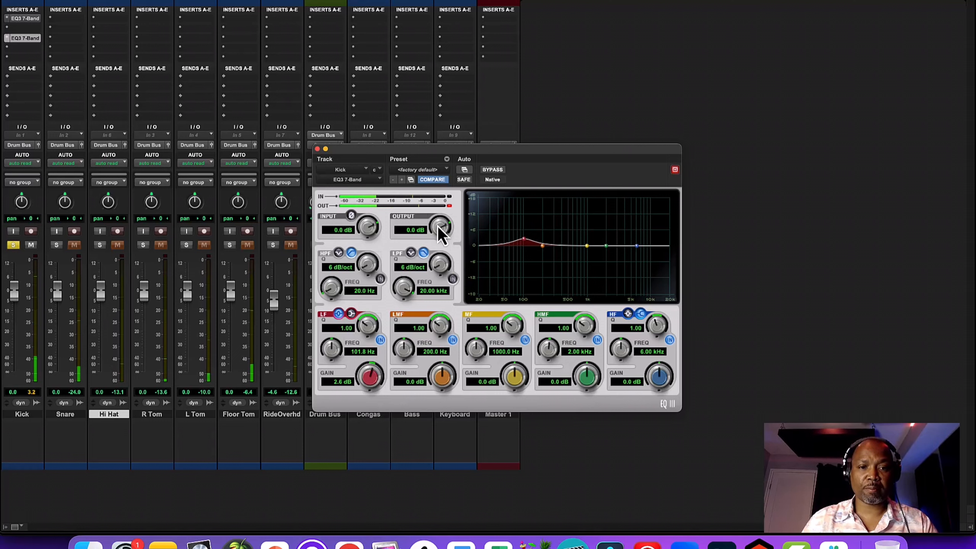
# - Solo the Snare track and raise its fader to +0.4 dB
pyautogui.click(57, 245)
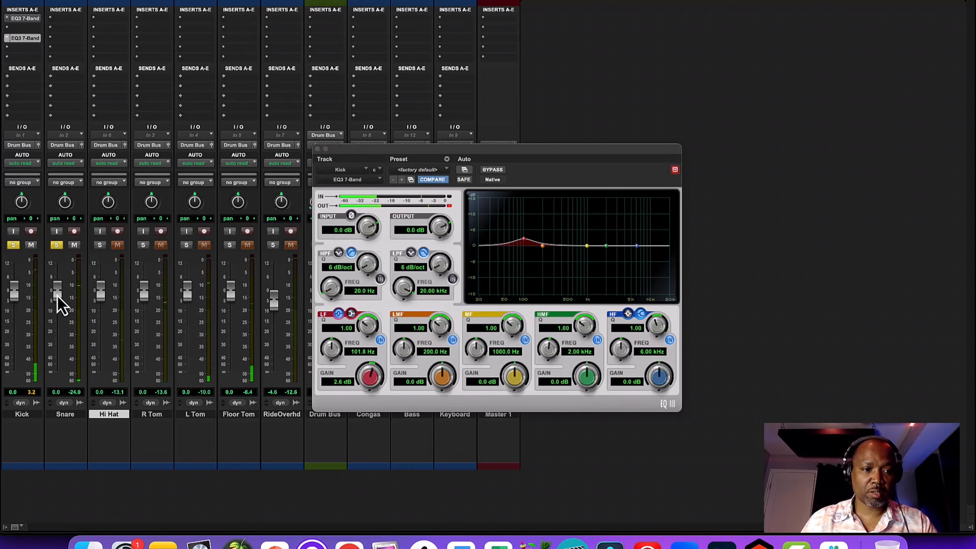
pyautogui.moveTo(57, 295); pyautogui.dragTo(57, 295)
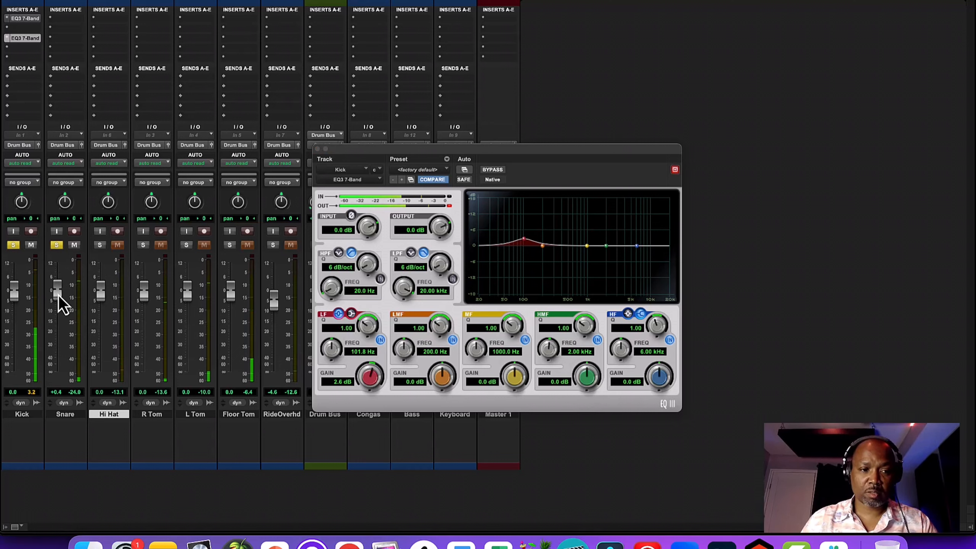
pyautogui.moveTo(59, 294); pyautogui.dragTo(59, 294)
# - Solo the Hi Hat, R Tom and L Tom tracks, setting R Tom to -0.6 dB and L Tom to -1.4 dB
pyautogui.click(99, 245)
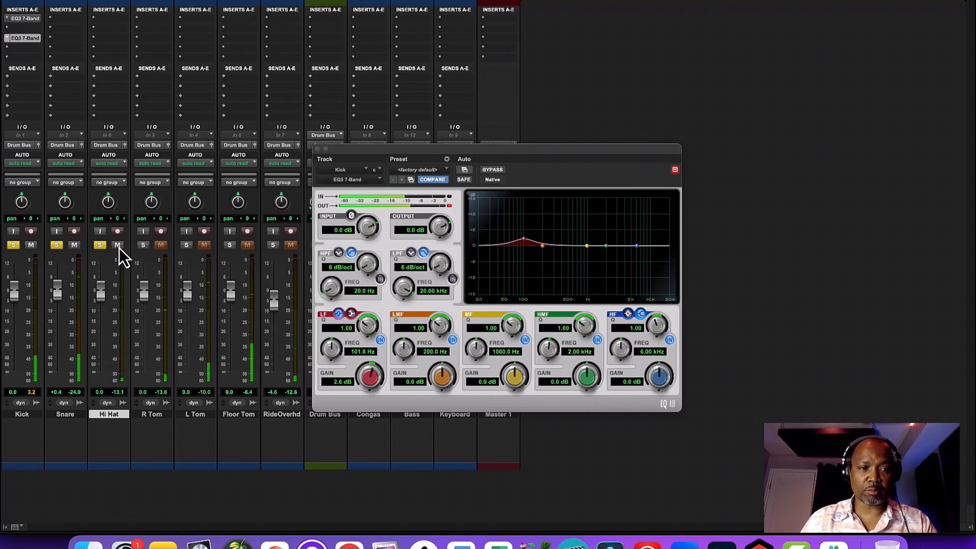
pyautogui.click(143, 245)
pyautogui.click(187, 245)
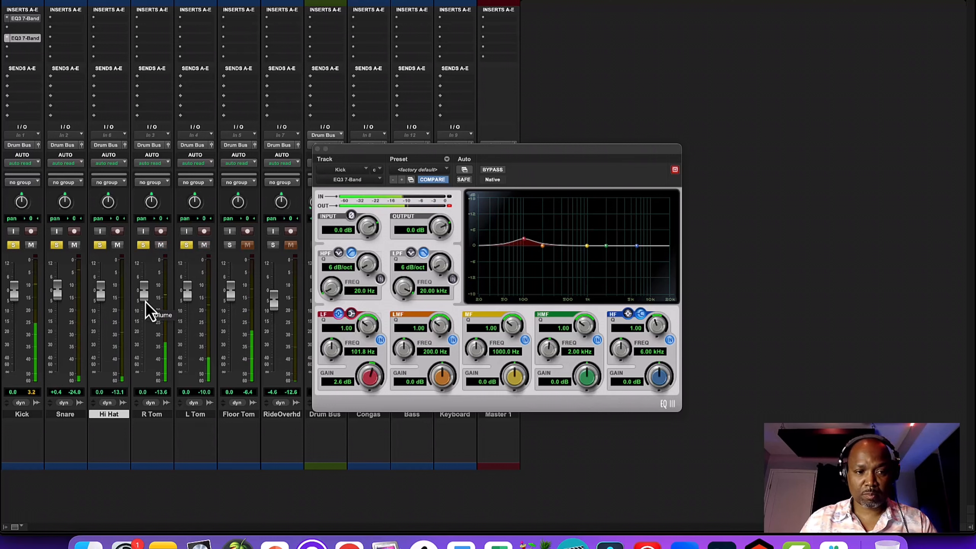
pyautogui.moveTo(145, 296); pyautogui.dragTo(189, 299)
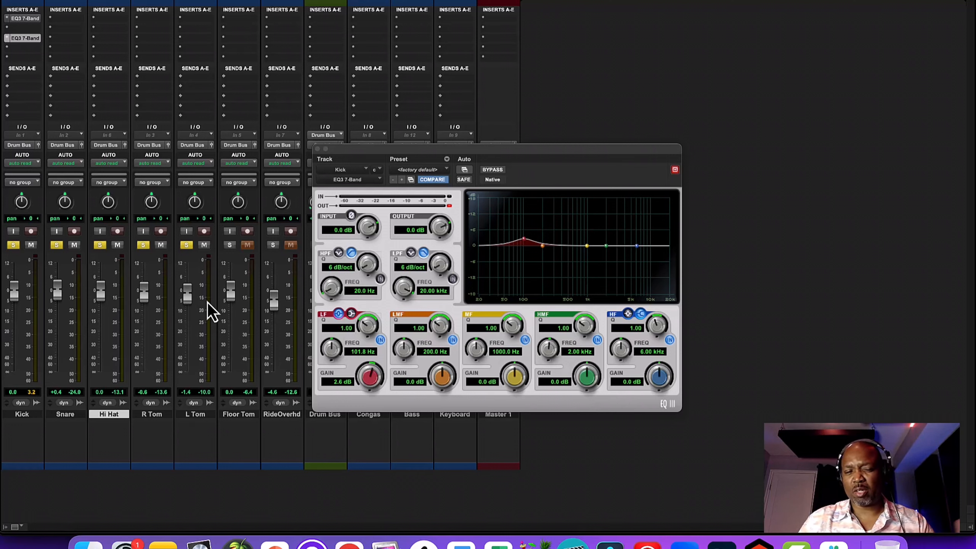
# - Resume playback, solo the Floor Tom and RideOverhd tracks and move the EQ window clear of the channel strips
pyautogui.press('space')
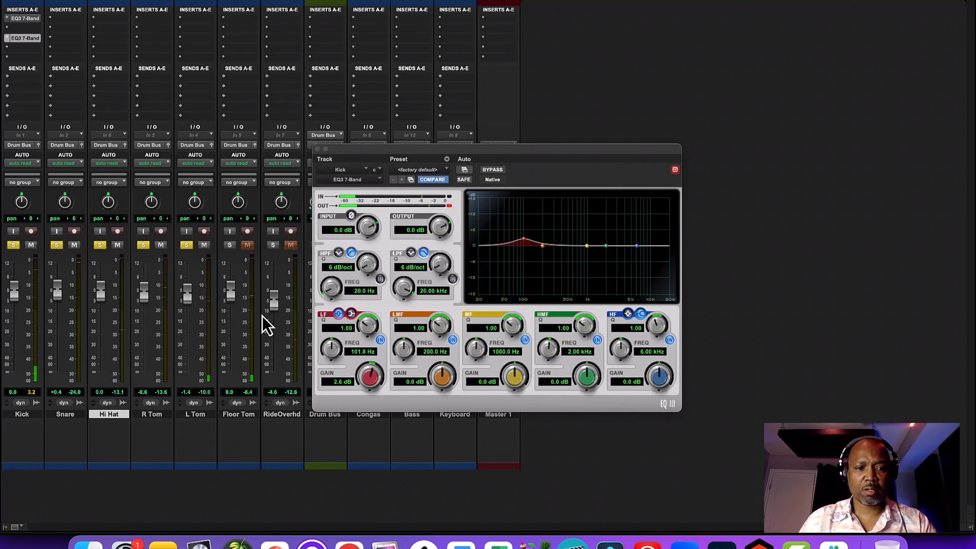
pyautogui.click(230, 245)
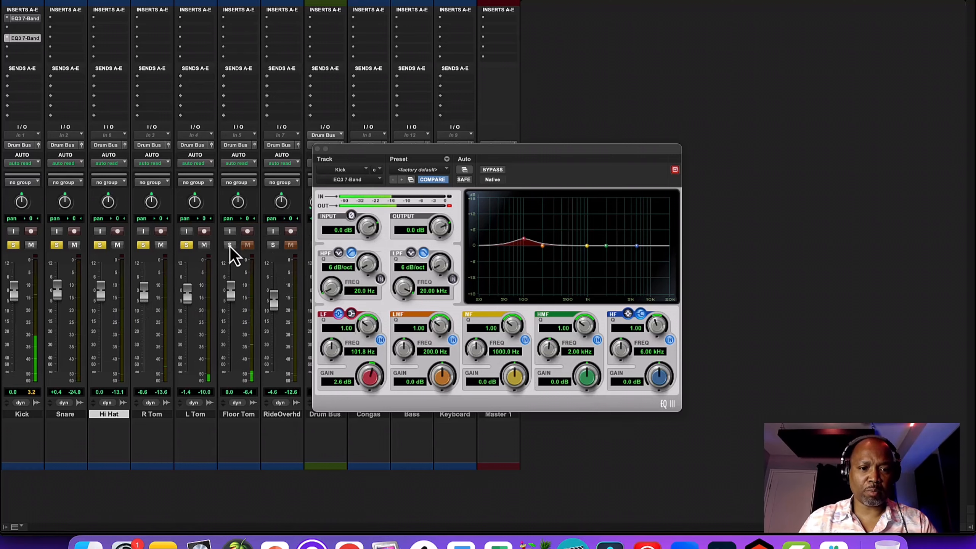
pyautogui.click(273, 245)
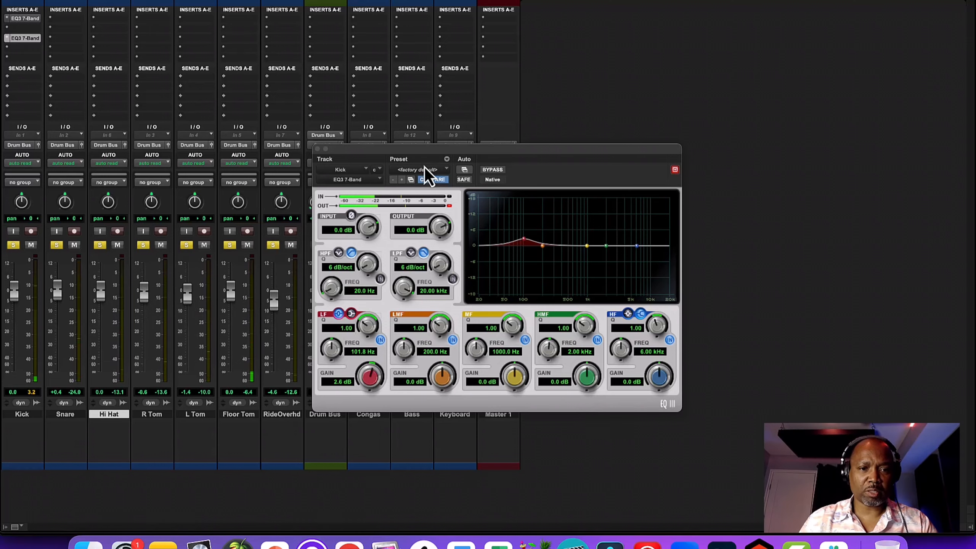
pyautogui.moveTo(410, 150); pyautogui.dragTo(575, 129)
# - Solo the Congas track, lower its fader to -8.9 dB and trim the R Tom fader to -0.9 dB
pyautogui.click(360, 245)
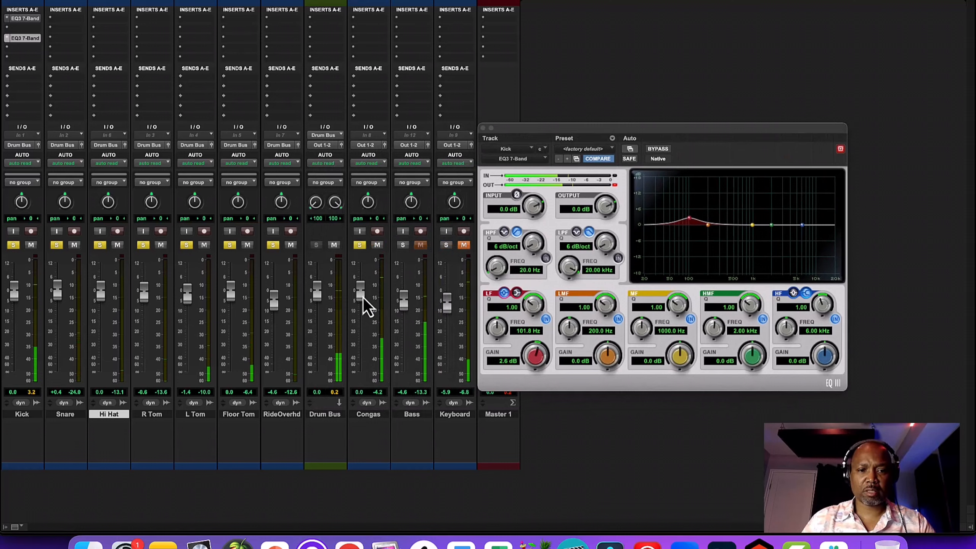
pyautogui.moveTo(363, 303); pyautogui.dragTo(356, 316)
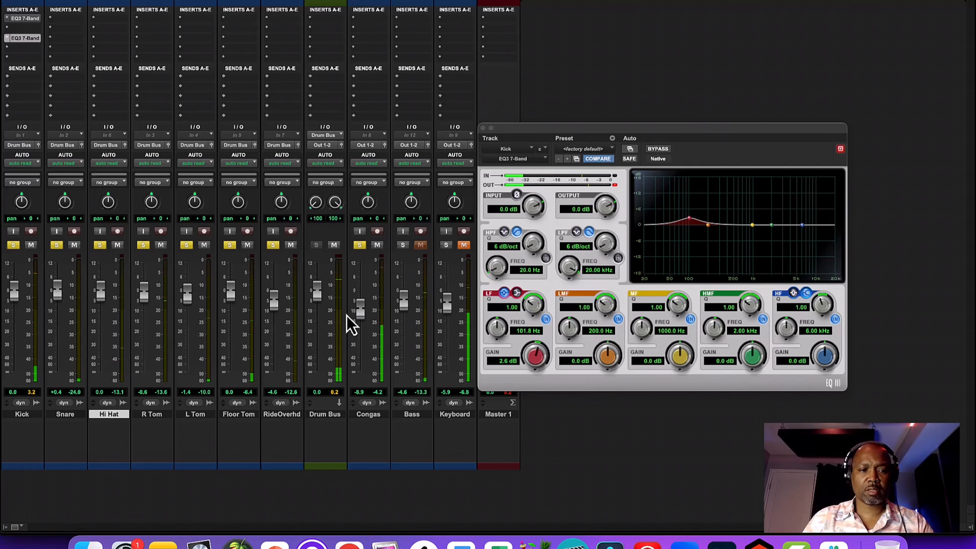
pyautogui.moveTo(143, 299); pyautogui.dragTo(142, 301)
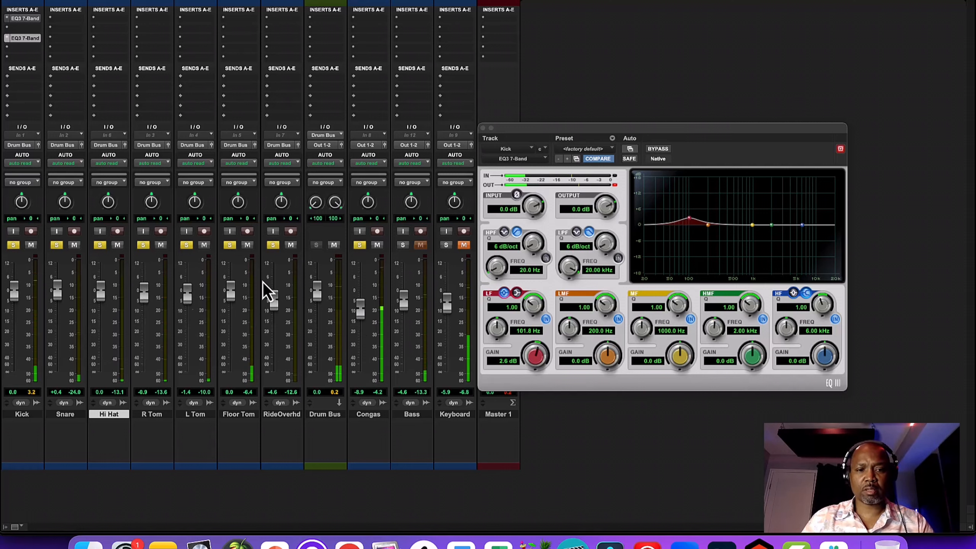
# - Solo the Bass track and set its fader to -0.6 dB while listening to the mix
pyautogui.click(402, 245)
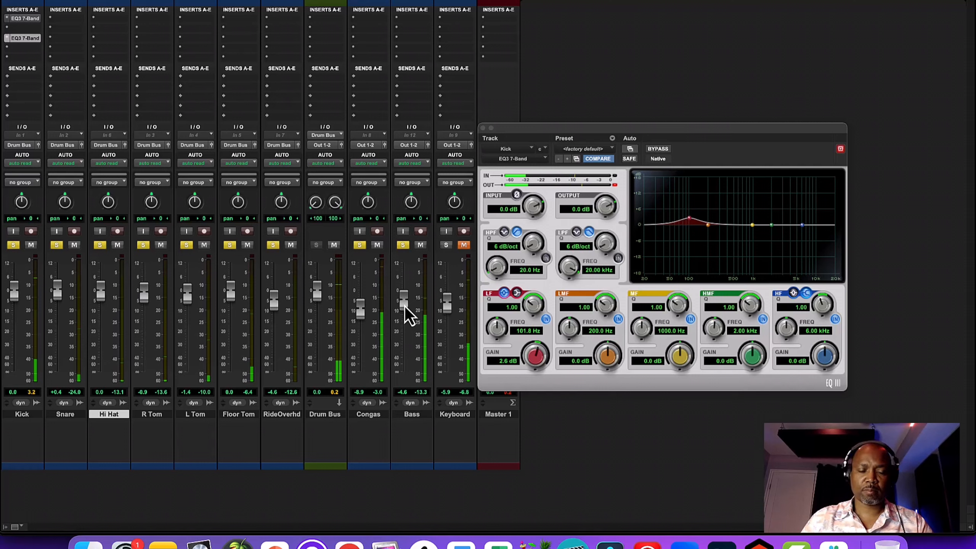
pyautogui.moveTo(404, 306); pyautogui.dragTo(405, 306)
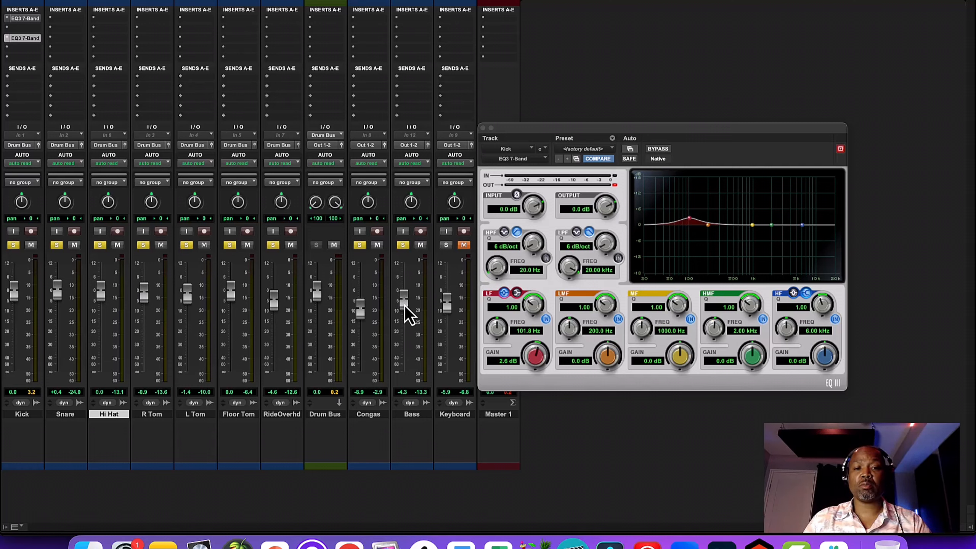
pyautogui.press('space')
pyautogui.moveTo(405, 304); pyautogui.dragTo(404, 295)
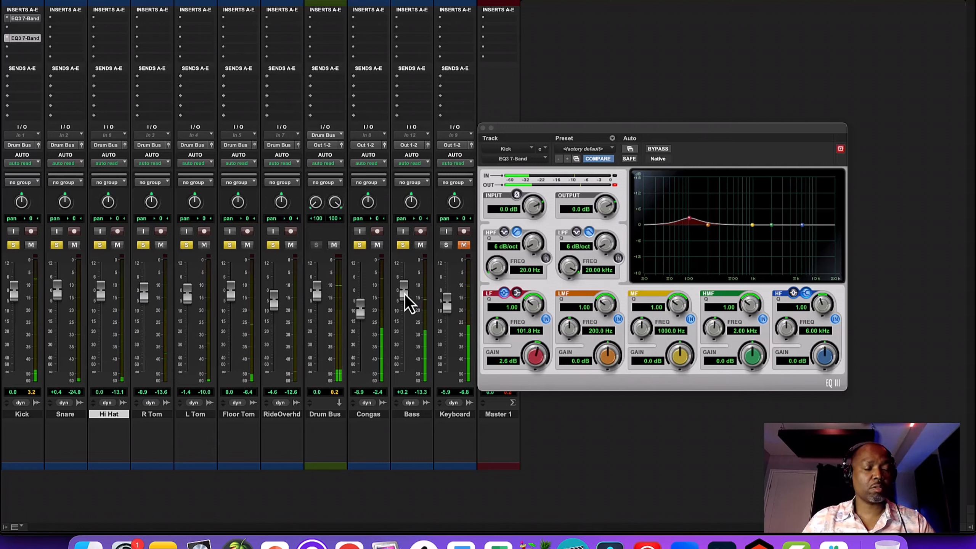
pyautogui.moveTo(404, 294); pyautogui.dragTo(404, 296)
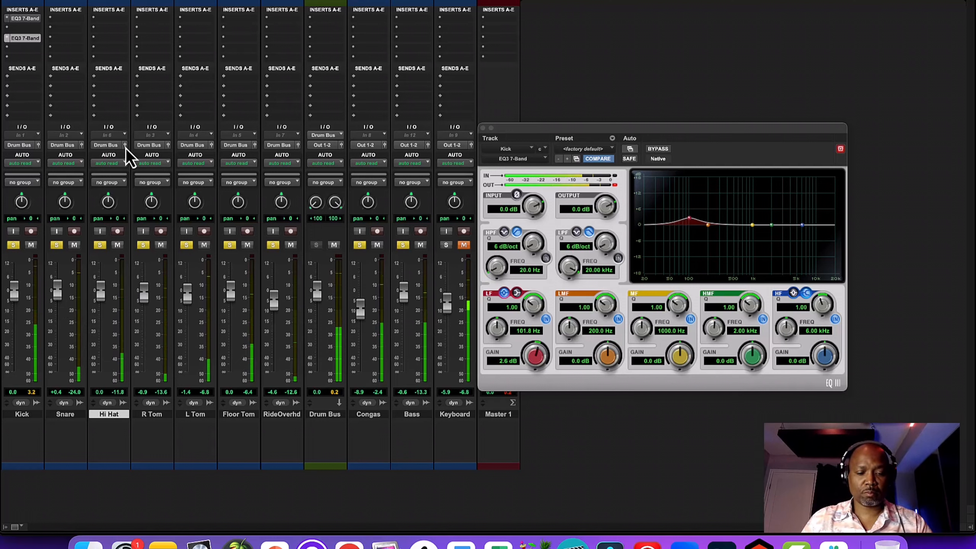
# - Insert a mono EQ3 7-Band in the Snare track's first insert slot
pyautogui.click(69, 22)
pyautogui.moveTo(94, 22)
pyautogui.moveTo(168, 24)
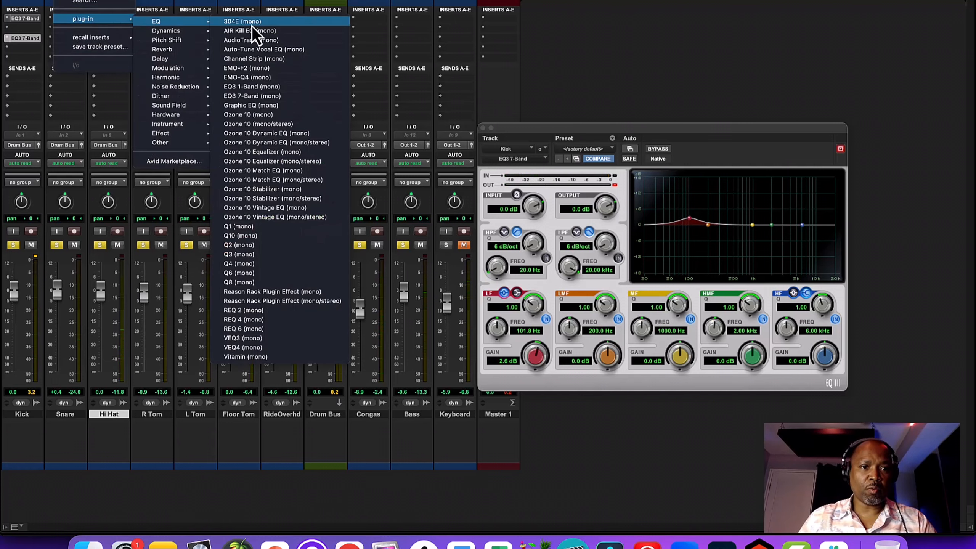
pyautogui.click(268, 96)
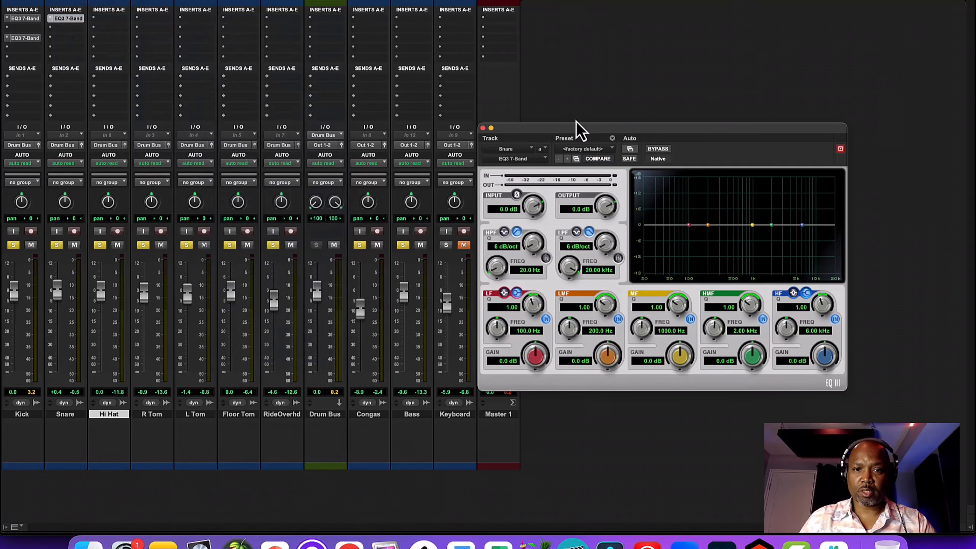
# - On the Snare EQ, enable the high-pass filter at 24 dB/oct and set its frequency to 160.4 Hz
pyautogui.click(545, 258)
pyautogui.moveTo(534, 242); pyautogui.dragTo(540, 180)
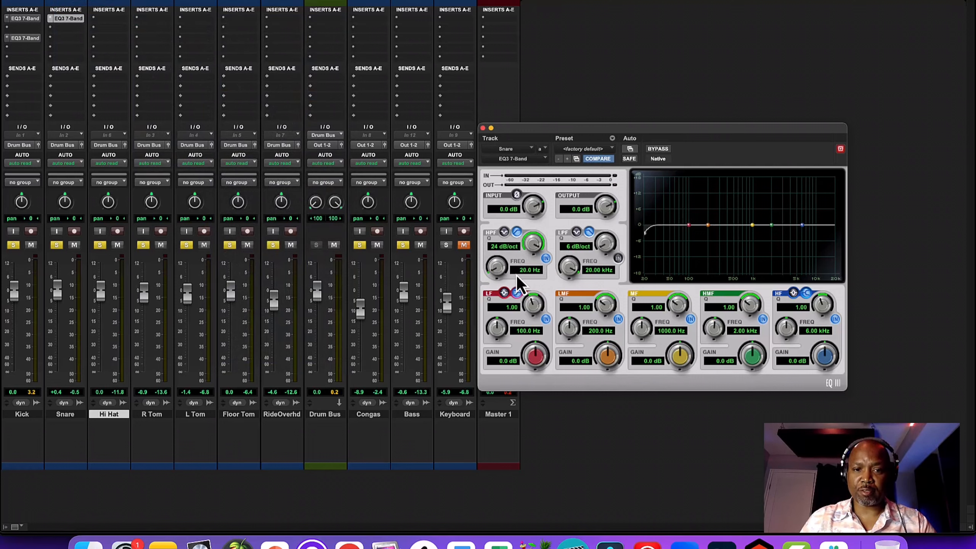
pyautogui.moveTo(498, 270); pyautogui.dragTo(498, 256)
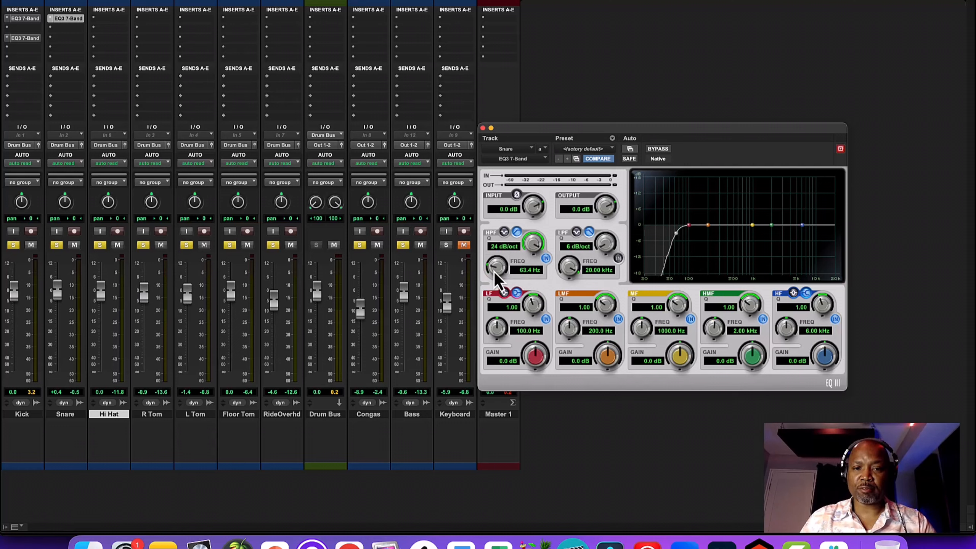
pyautogui.moveTo(494, 271); pyautogui.dragTo(494, 270)
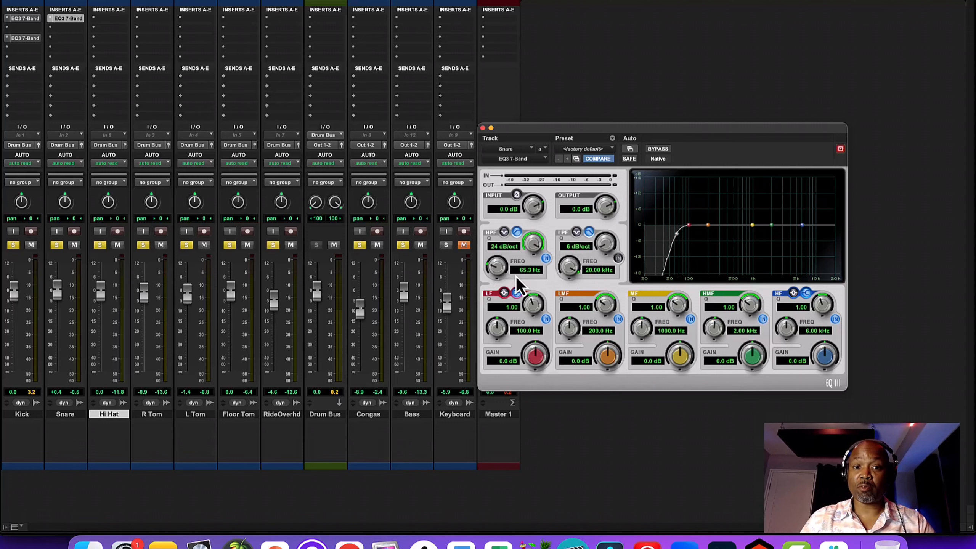
pyautogui.moveTo(494, 271); pyautogui.dragTo(493, 264)
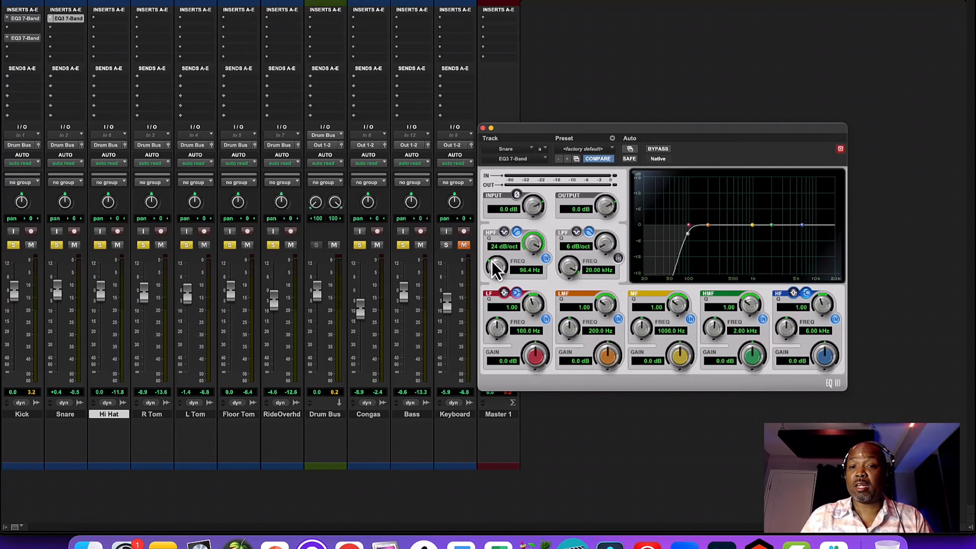
pyautogui.moveTo(496, 274); pyautogui.dragTo(499, 269)
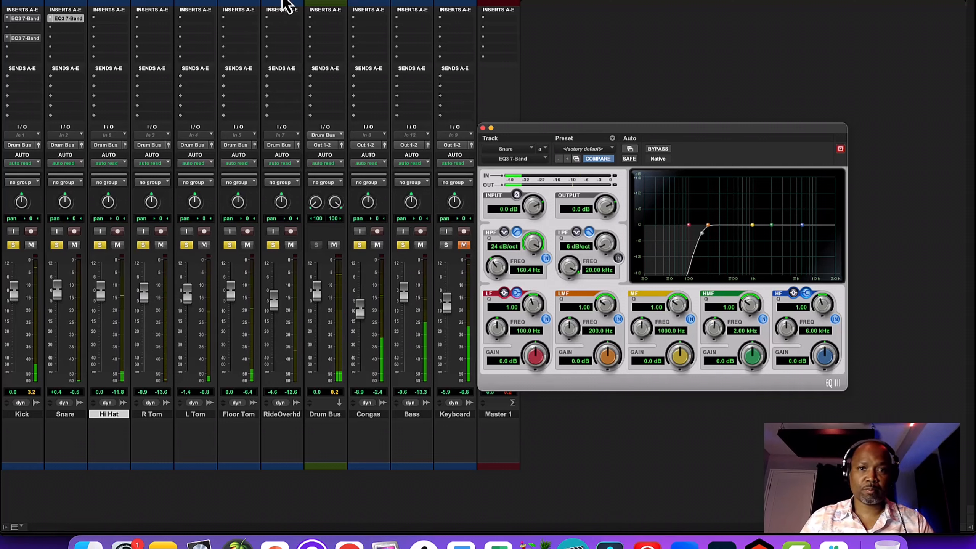
# - Show the Edit window and move the Snare EQ window away from the track names and clips
pyautogui.click(370, 1)
pyautogui.click(357, 57)
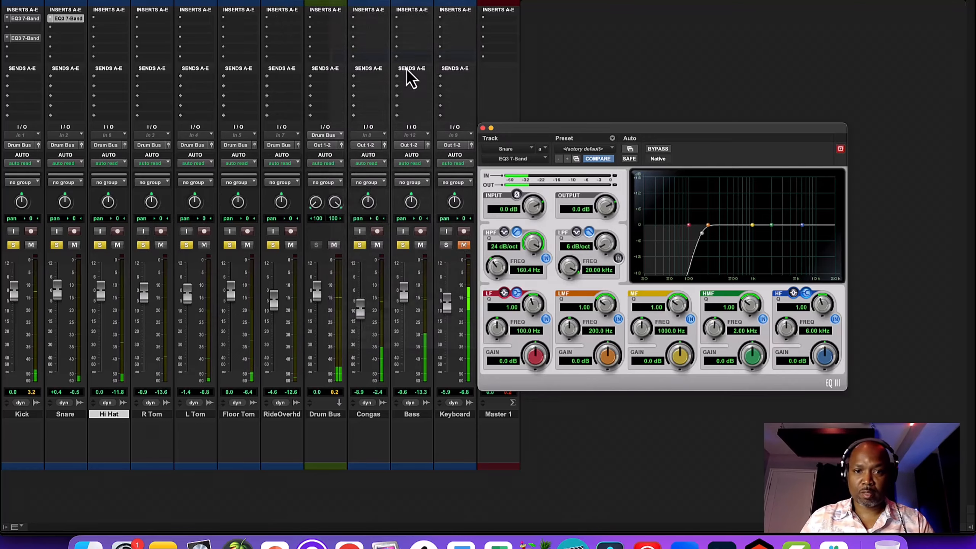
pyautogui.moveTo(536, 133); pyautogui.dragTo(667, 183)
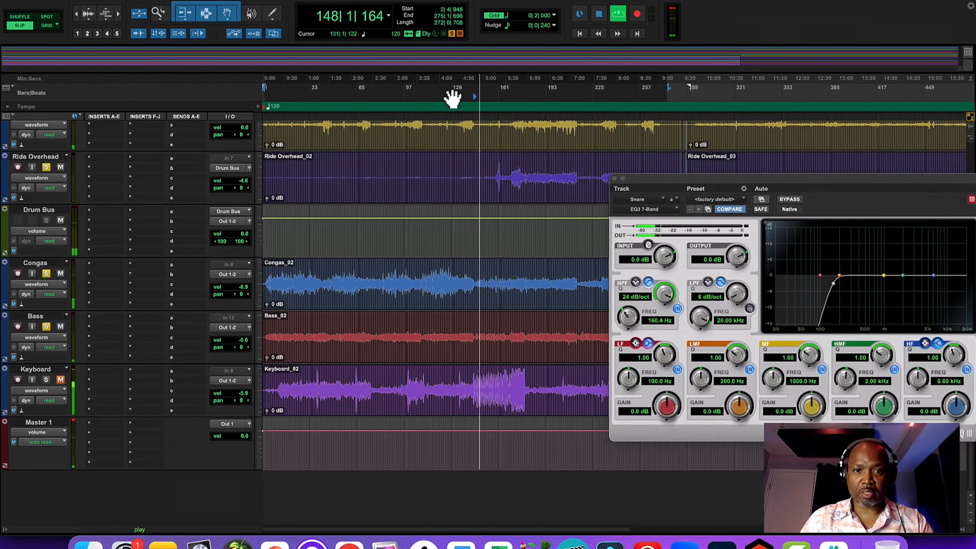
# - Select the section from about bar 124 to bar 154 across the tracks, play it back and stop
pyautogui.moveTo(476, 100)
pyautogui.mouseDown()
pyautogui.moveTo(491, 102)
pyautogui.moveTo(469, 100)
pyautogui.moveTo(473, 83)
pyautogui.moveTo(490, 97)
pyautogui.mouseUp()
pyautogui.click(446, 87)
pyautogui.press('space')
pyautogui.scroll(10, 530, 194)
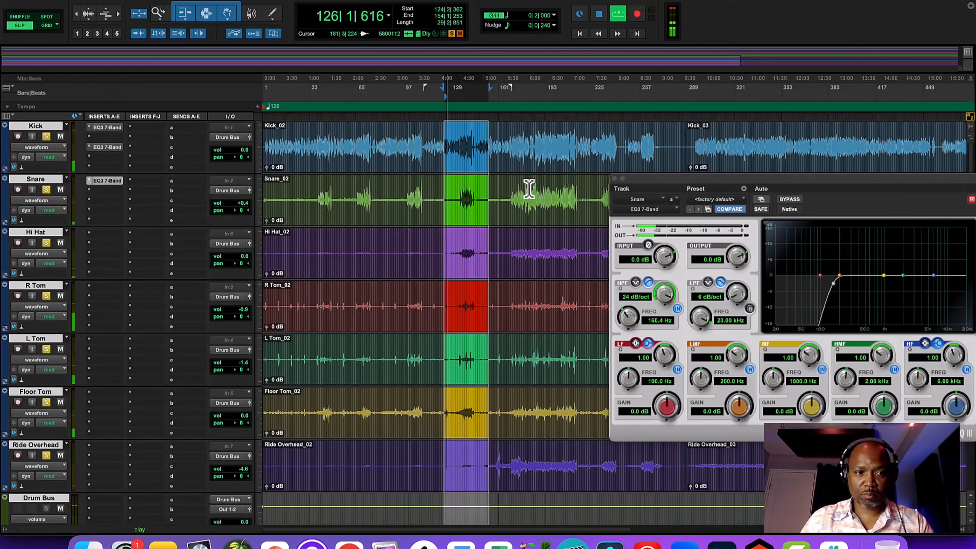
pyautogui.press('space')
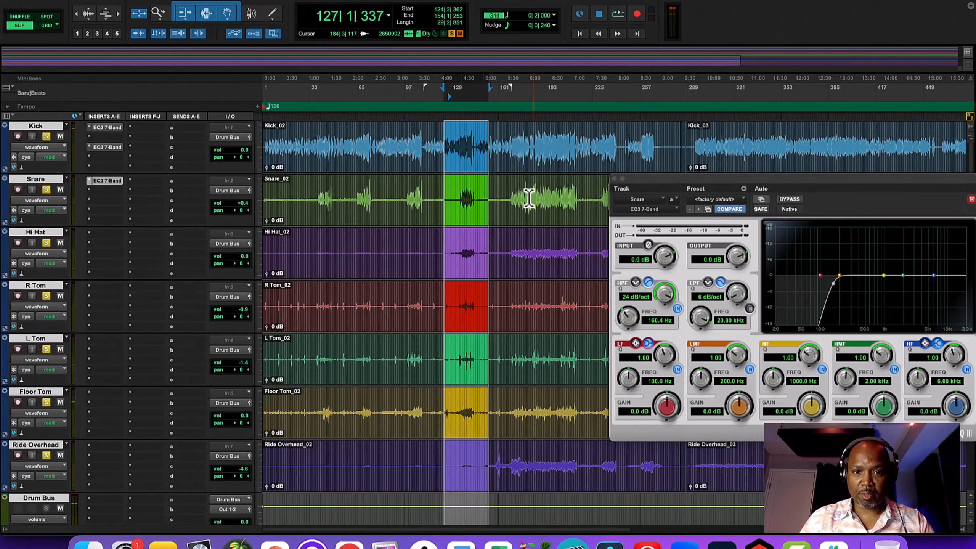
# - Play the section from about bar 170 to bar 211, show the Mix window and move the Snare EQ window closer to the channels
pyautogui.moveTo(514, 198); pyautogui.dragTo(573, 197)
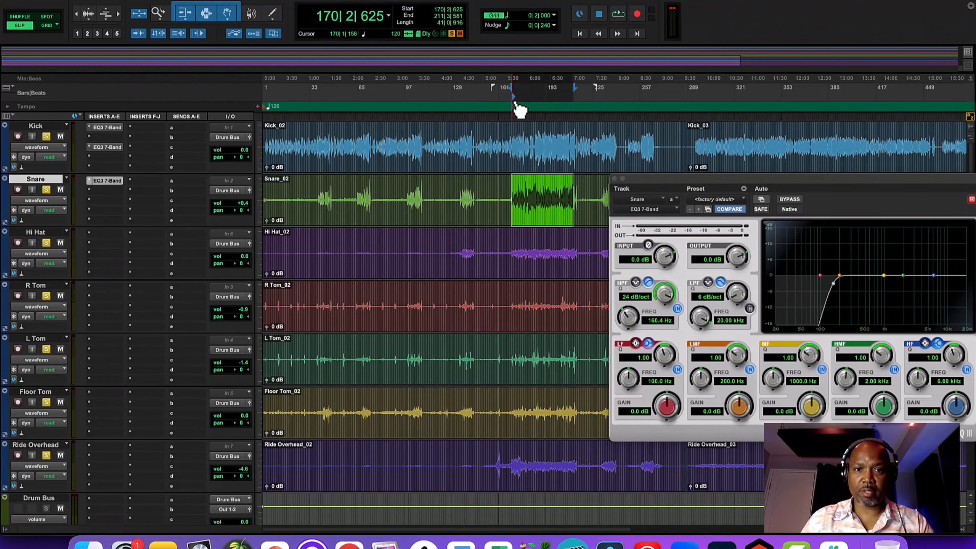
pyautogui.press('space')
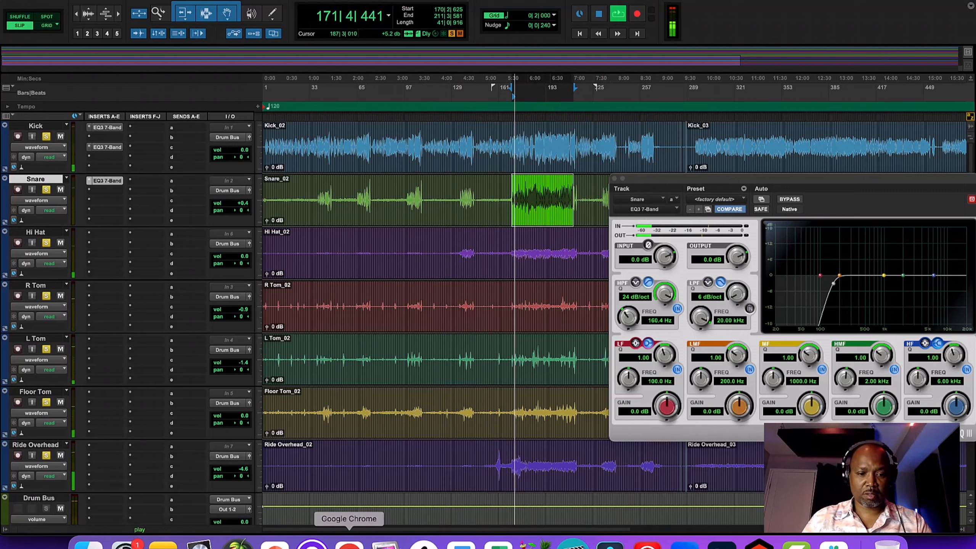
pyautogui.click(347, 1)
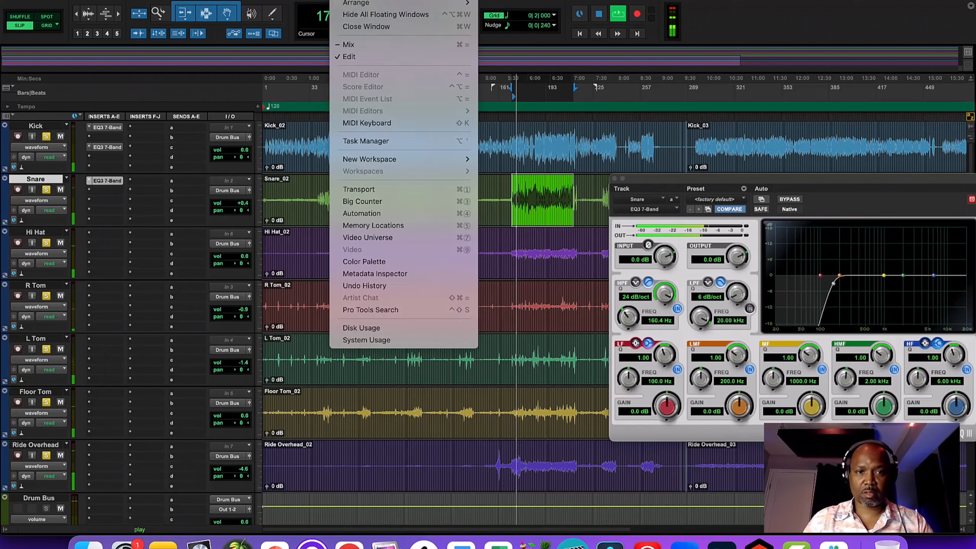
pyautogui.click(373, 47)
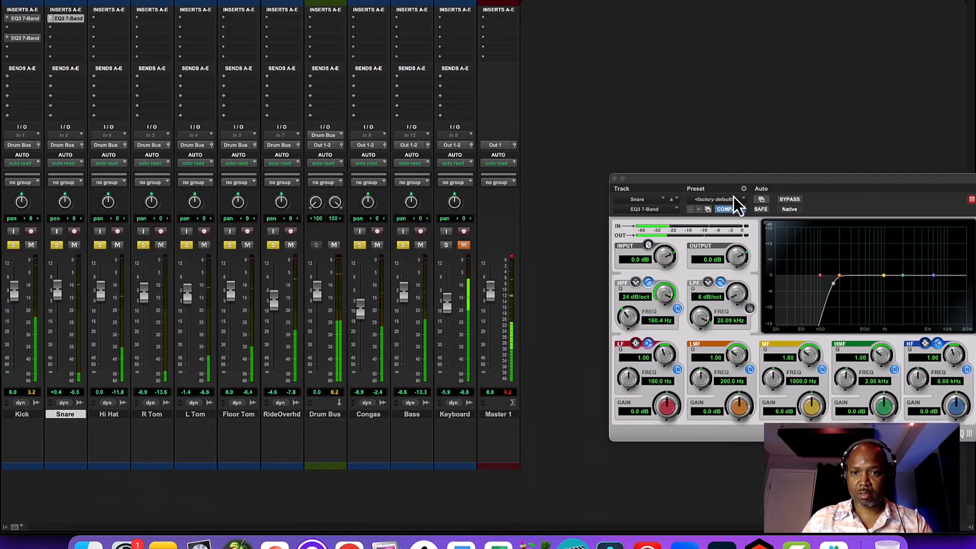
pyautogui.moveTo(734, 197); pyautogui.dragTo(632, 123)
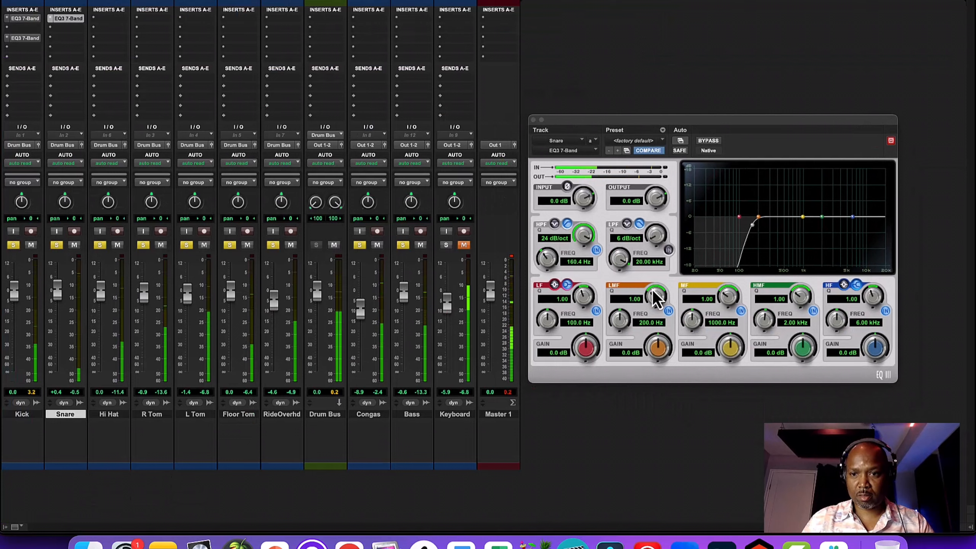
# - On the Snare EQ, set the high-pass filter to 283.4 Hz and enable the low-pass filter at 24 dB/oct and 14.53 kHz
pyautogui.moveTo(546, 258); pyautogui.dragTo(546, 244)
pyautogui.click(668, 250)
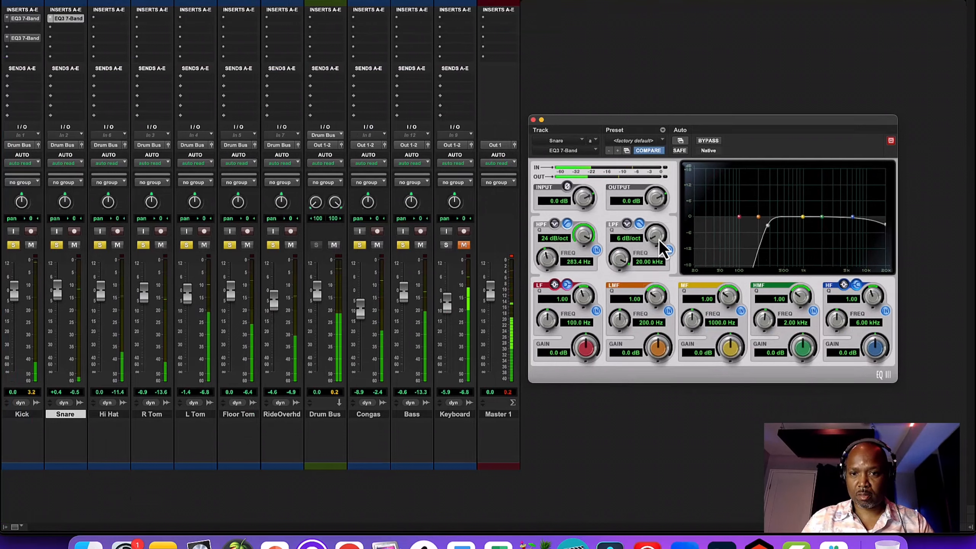
pyautogui.moveTo(658, 239); pyautogui.dragTo(657, 227)
pyautogui.moveTo(621, 260); pyautogui.dragTo(618, 264)
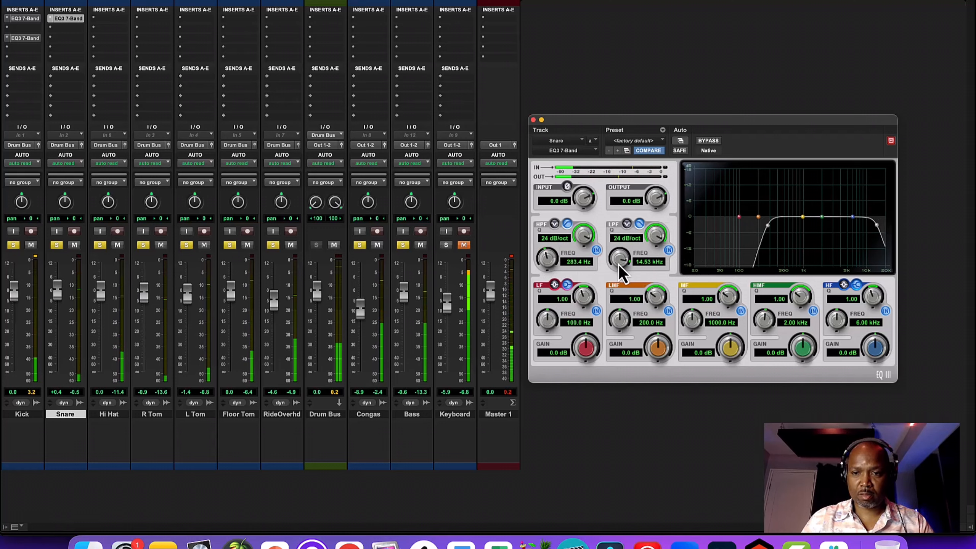
# - Insert a second mono EQ3 7-Band in the Snare's insert slot c and boost its MF band by 7.3 dB at 1.08 kHz
pyautogui.click(65, 41)
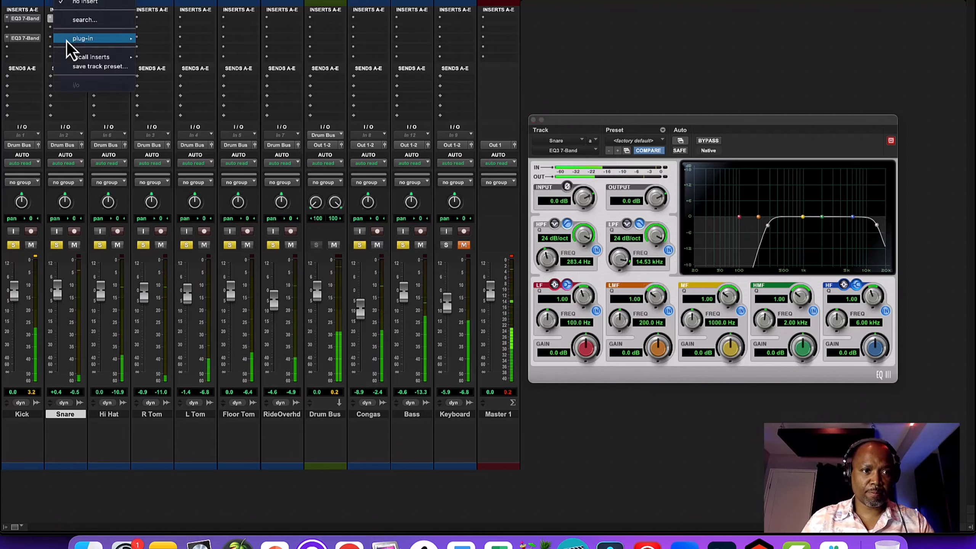
pyautogui.moveTo(104, 42)
pyautogui.moveTo(173, 42)
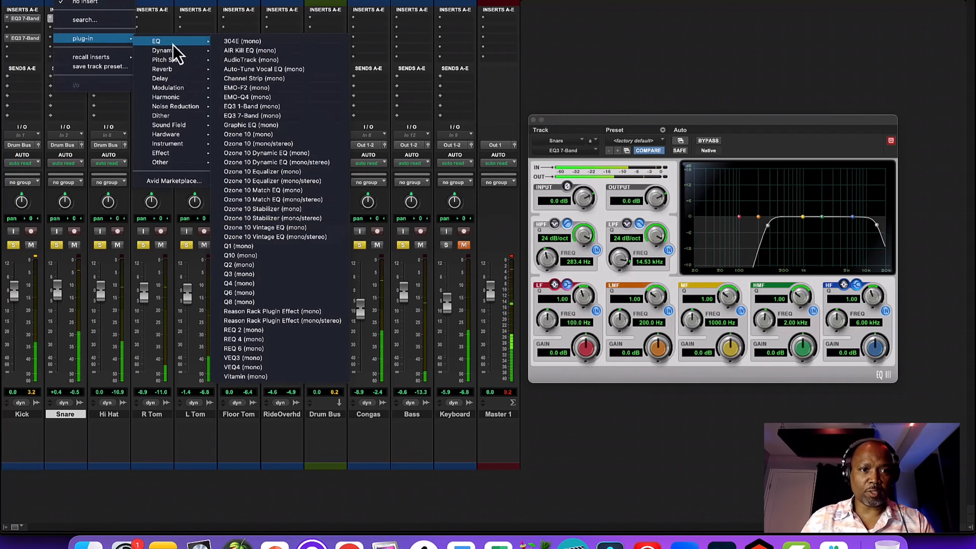
pyautogui.click(252, 115)
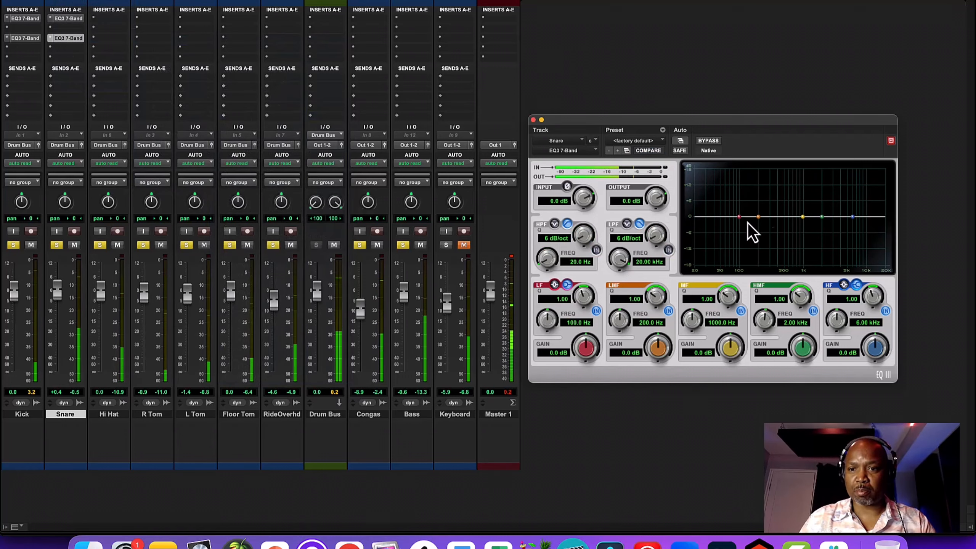
pyautogui.moveTo(804, 218); pyautogui.dragTo(804, 199)
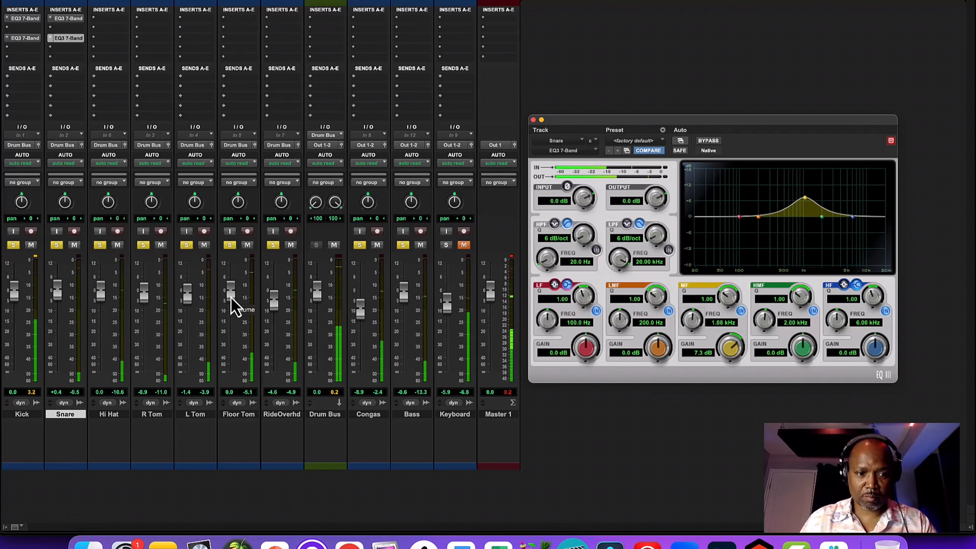
# - Set the track levels to -0.9 dB for Floor Tom, +0.9 dB for Snare, -5.4 dB for Ride Overhead and +1.9 dB for Hi Hat
pyautogui.moveTo(230, 297); pyautogui.dragTo(228, 303)
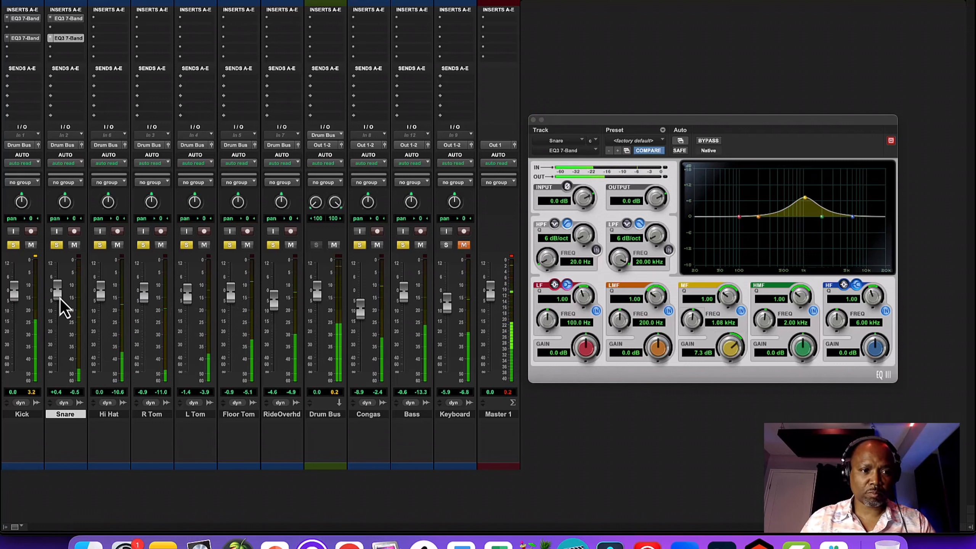
pyautogui.moveTo(59, 301); pyautogui.dragTo(59, 299)
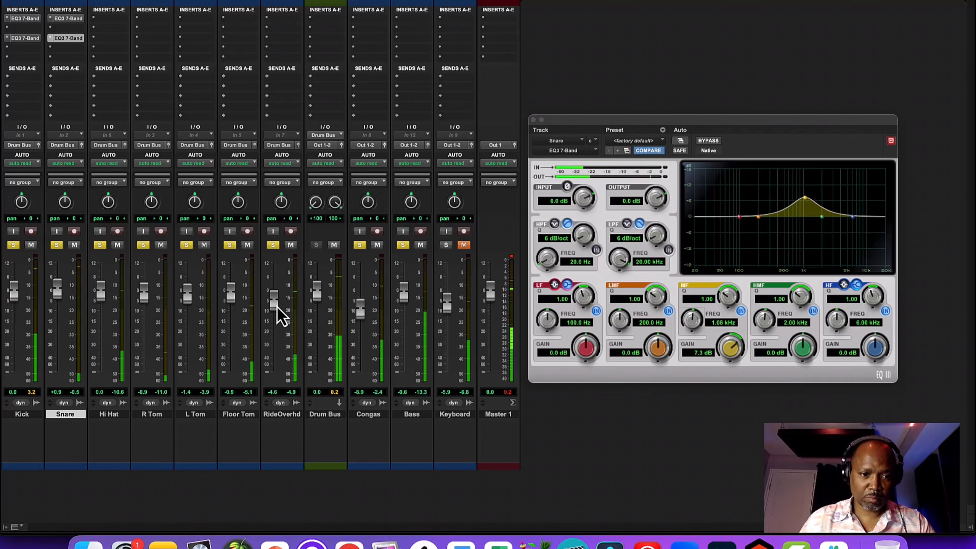
pyautogui.moveTo(277, 307); pyautogui.dragTo(278, 307)
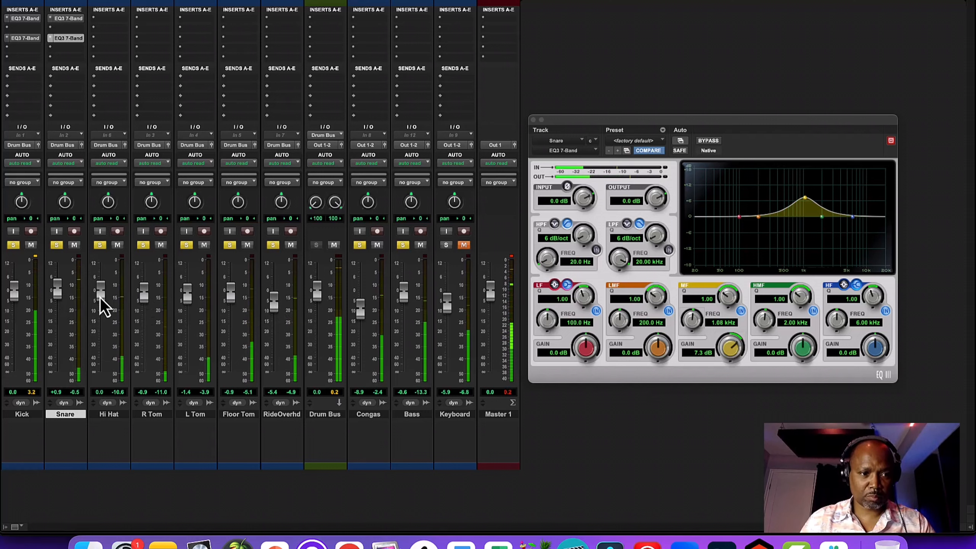
pyautogui.moveTo(100, 297)
pyautogui.mouseDown()
pyautogui.moveTo(104, 285)
pyautogui.moveTo(100, 293)
pyautogui.mouseUp()
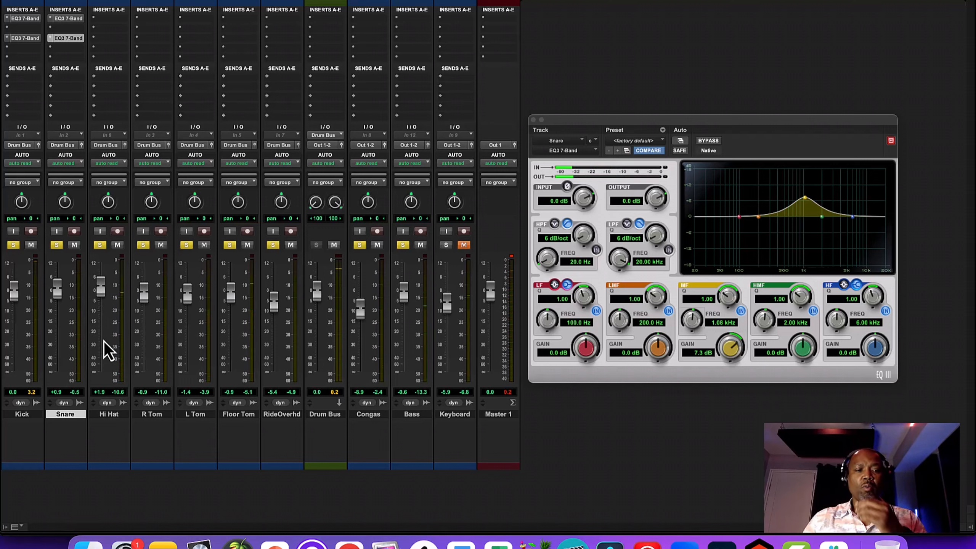
# - Move the Hi Hat track between Floor Tom and Ride Overhead and rename it OH Hat
pyautogui.click(110, 415)
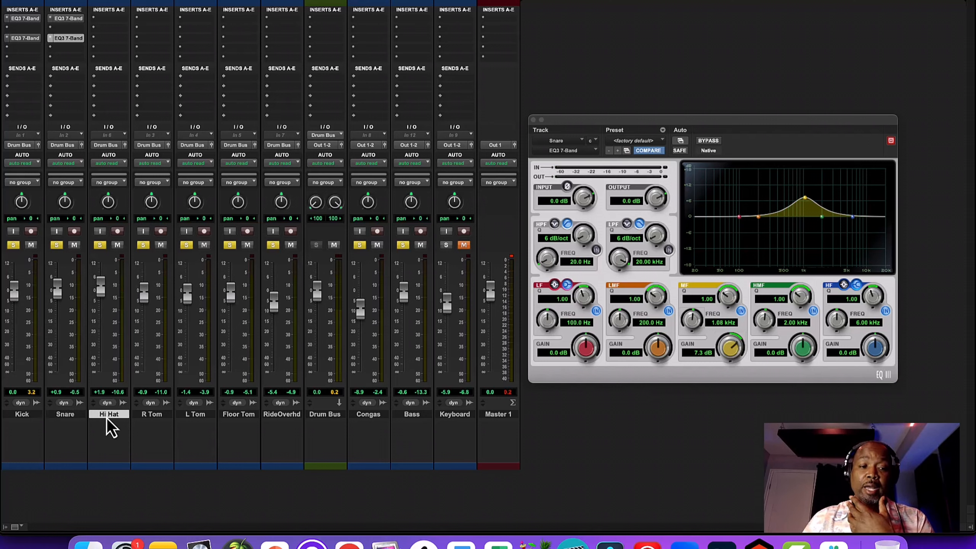
pyautogui.moveTo(107, 418); pyautogui.dragTo(270, 430)
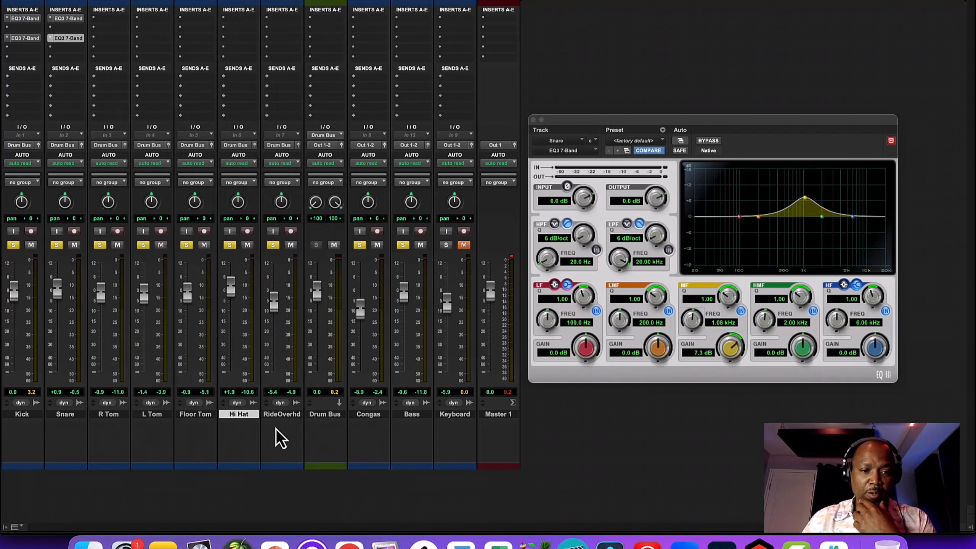
pyautogui.rightClick(243, 416)
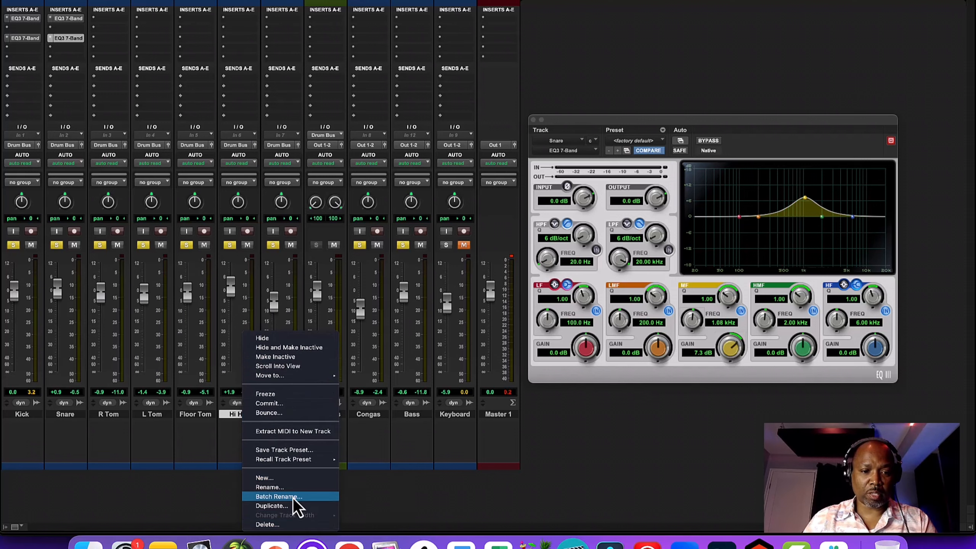
pyautogui.click(291, 487)
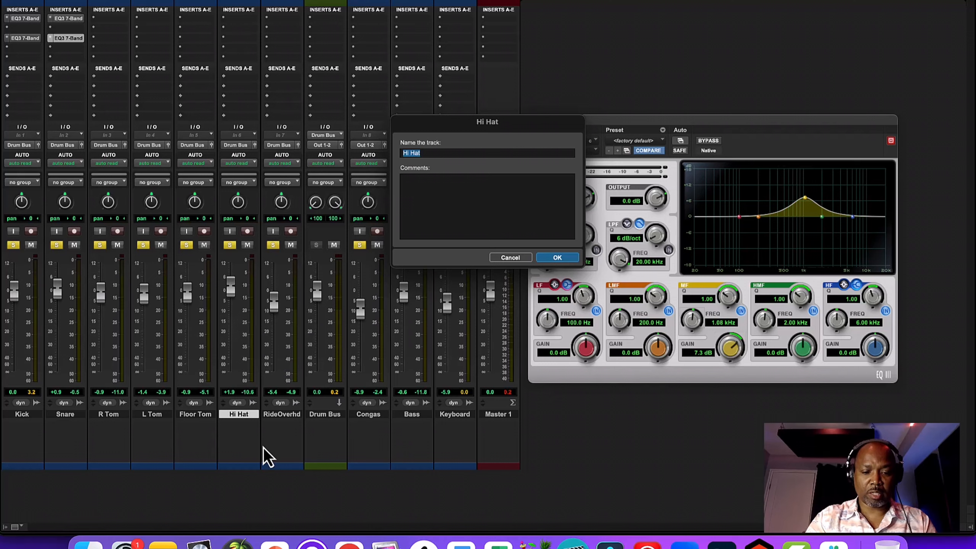
pyautogui.write('OH Hat')
pyautogui.press('Return')
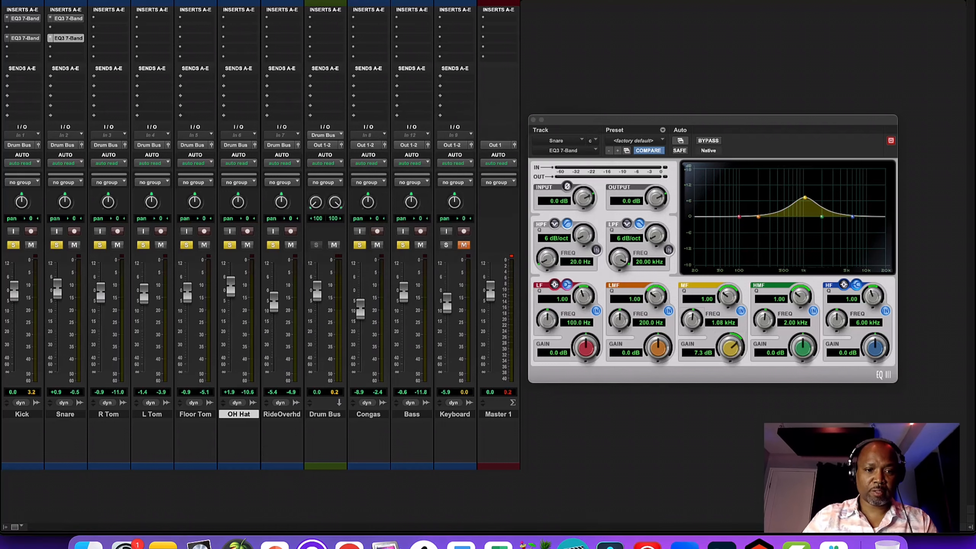
# - Rename the Ride Overhead track as OH Floor
pyautogui.rightClick(280, 418)
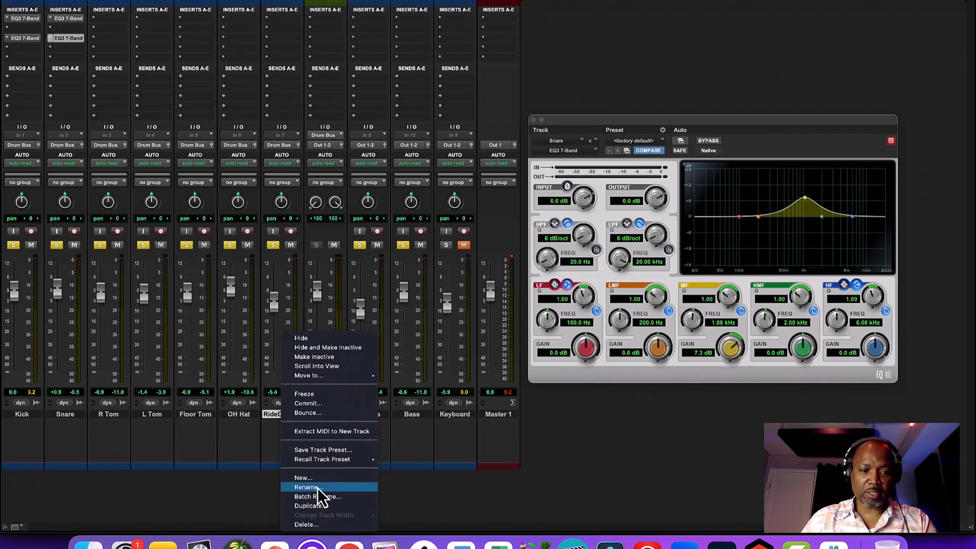
pyautogui.click(318, 489)
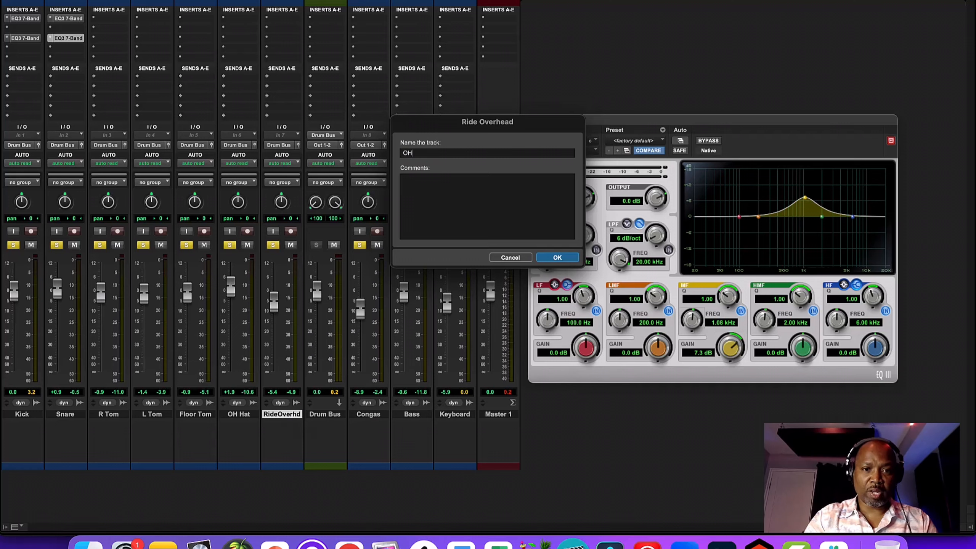
pyautogui.press('Return')
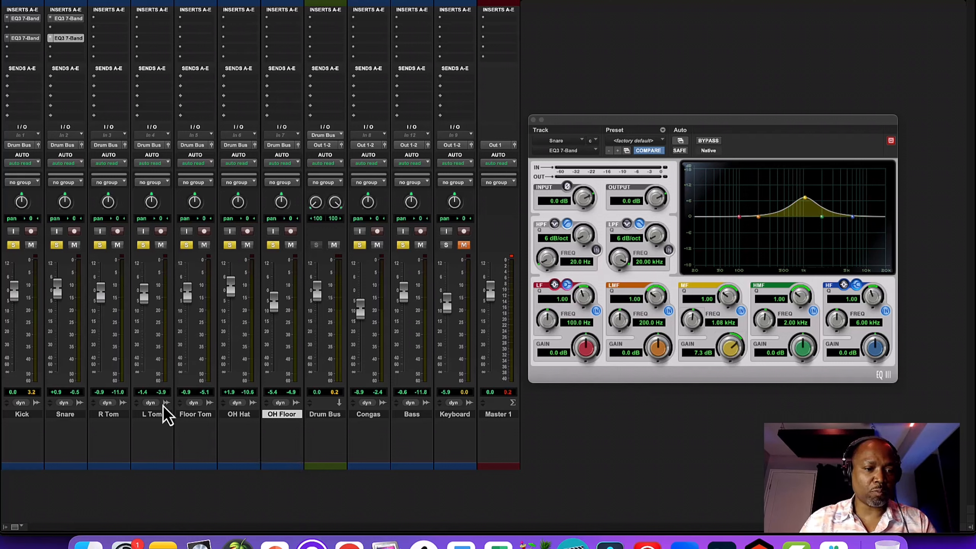
# - During playback, lower the OH Hat level to -7.5 dB and the OH Floor level to -7.8 dB
pyautogui.press('space')
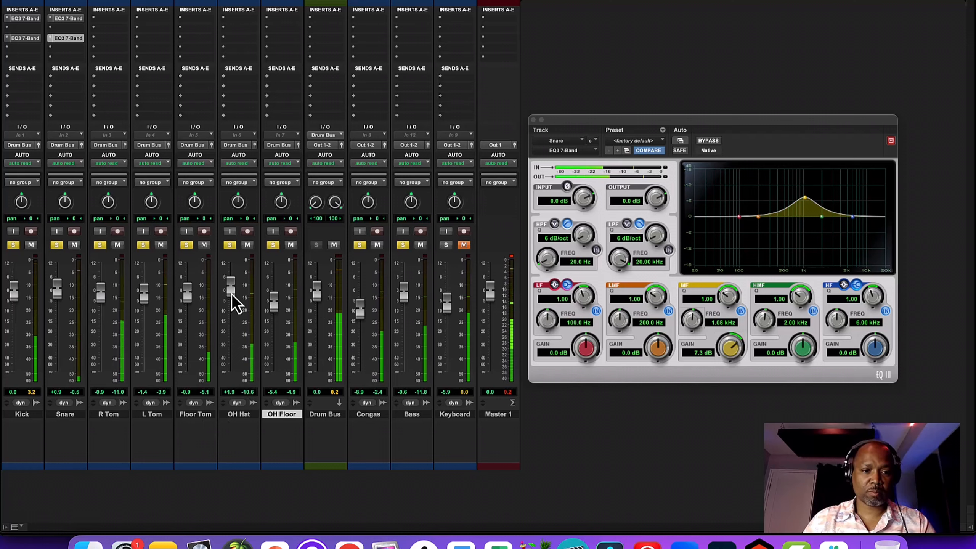
pyautogui.moveTo(232, 295); pyautogui.dragTo(230, 297)
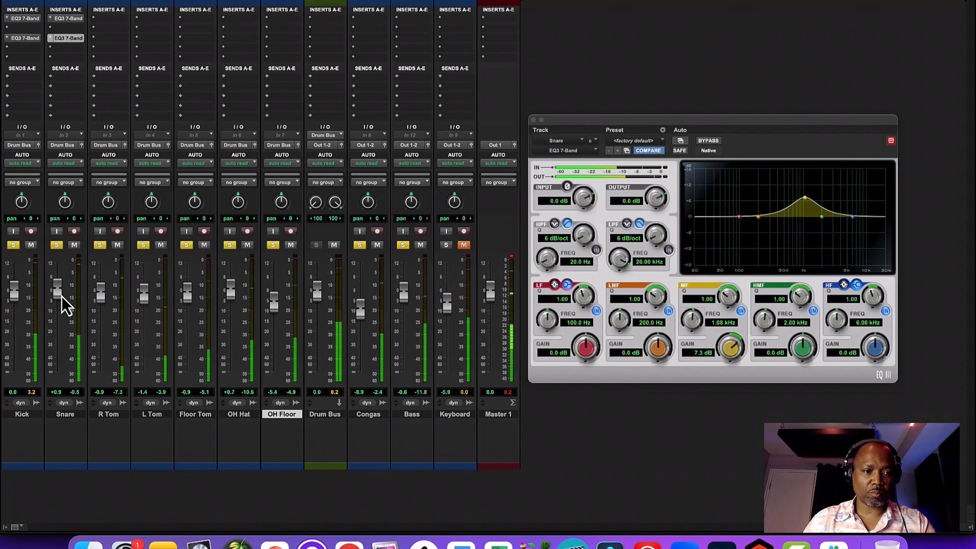
pyautogui.moveTo(231, 291); pyautogui.dragTo(237, 311)
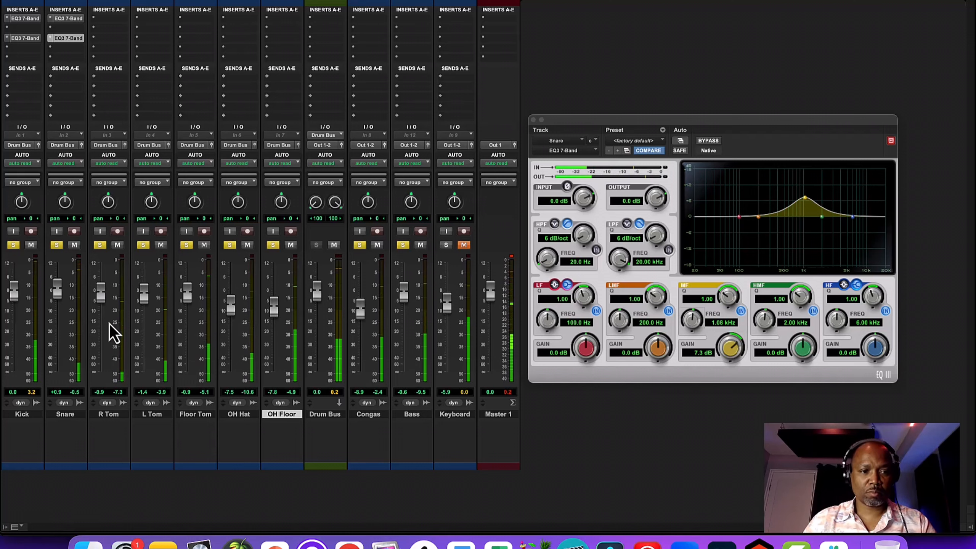
# - Lower R Tom to -4.1 dB, L Tom to -4.3 dB and Floor Tom to -7.0 dB, and clear the Master 1 clip indicator
pyautogui.moveTo(100, 300); pyautogui.dragTo(188, 311)
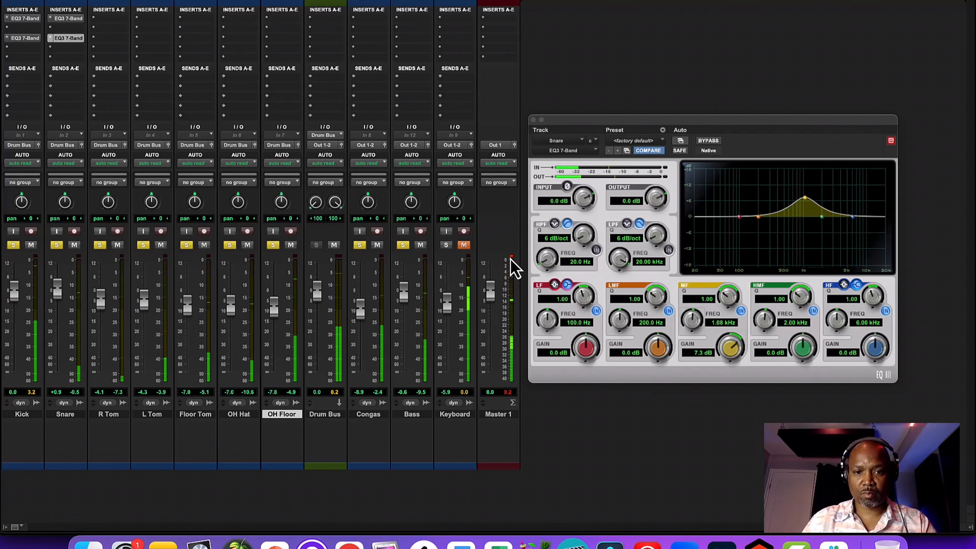
pyautogui.click(506, 391)
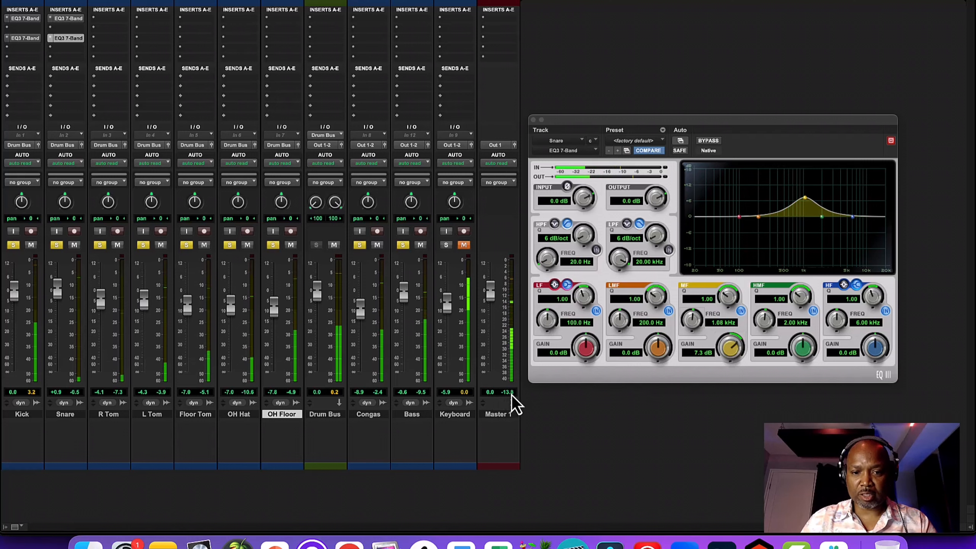